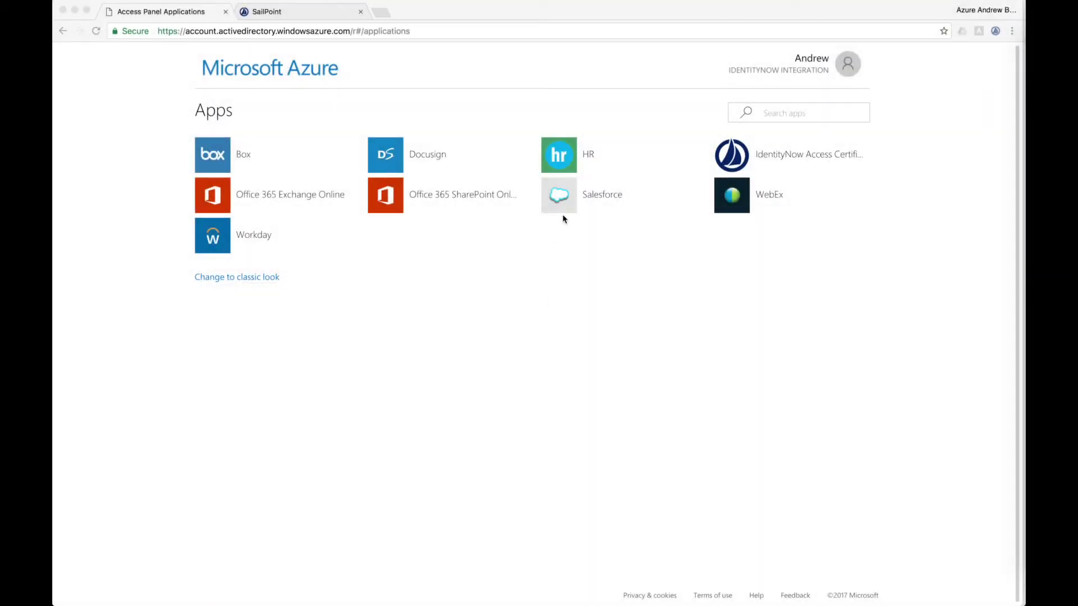
# Step: Start a new employee in OrangeHRM's PIM and enter the employee's full name
pyautogui.click(573, 156)
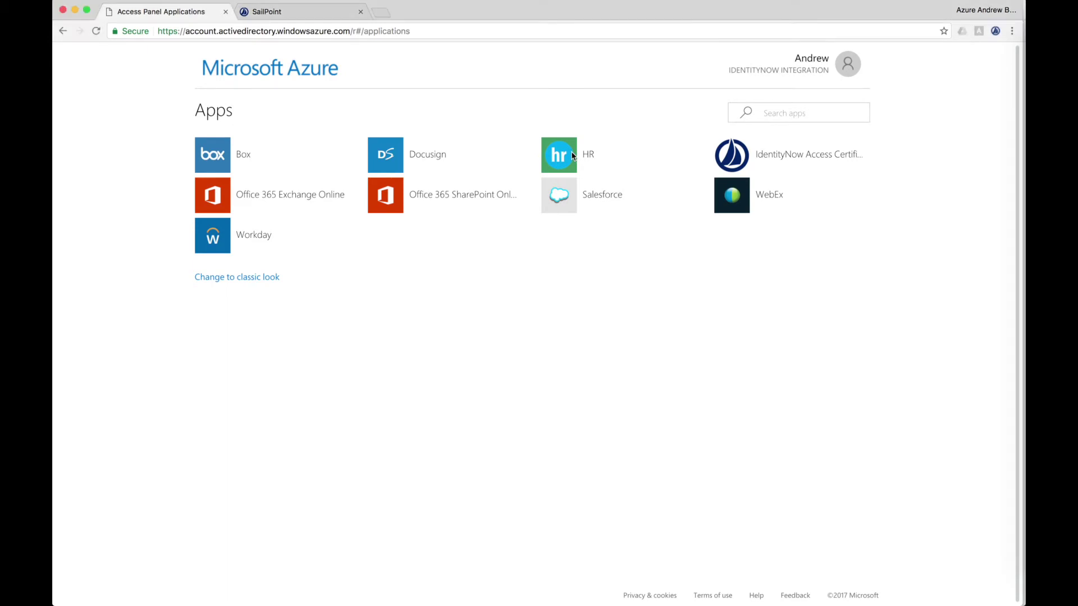
pyautogui.click(572, 156)
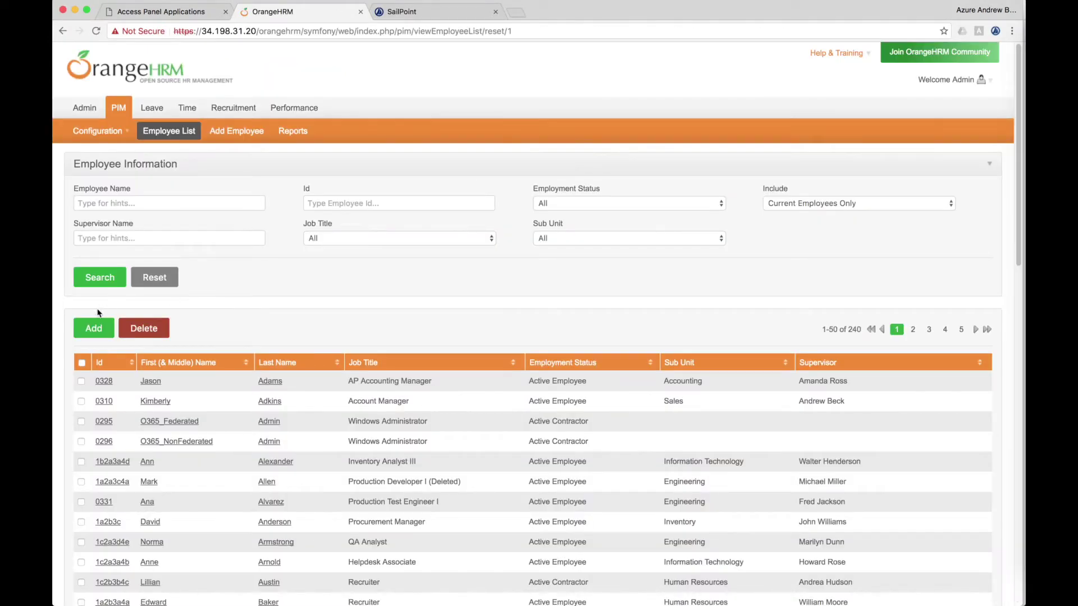
pyautogui.click(96, 325)
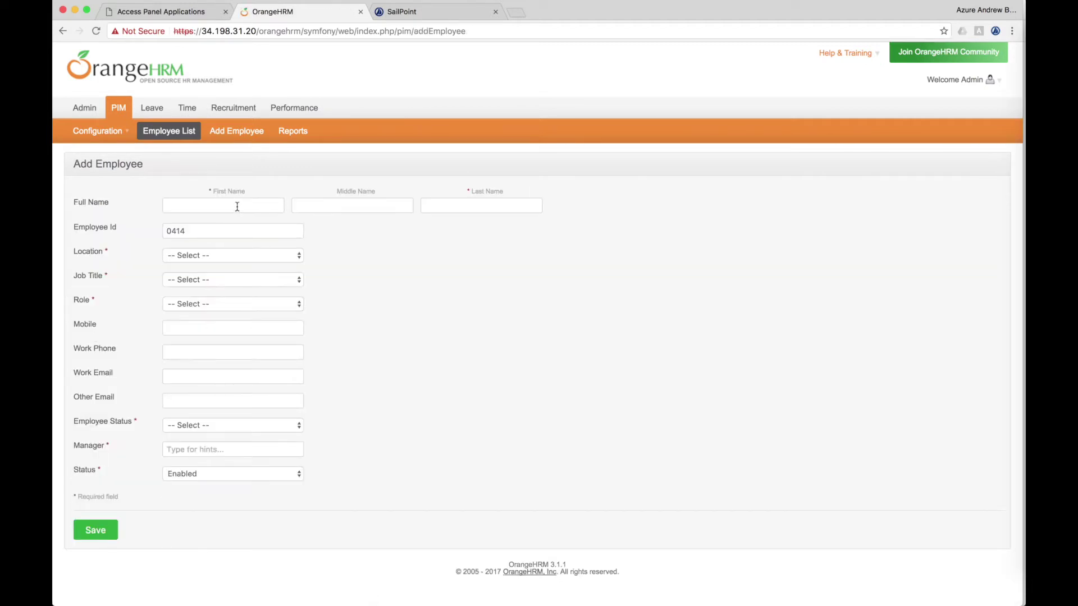
# Step: Set location Austin, job title Accounts Payable Analyst, role Accounting, and enter the work email
pyautogui.click(227, 258)
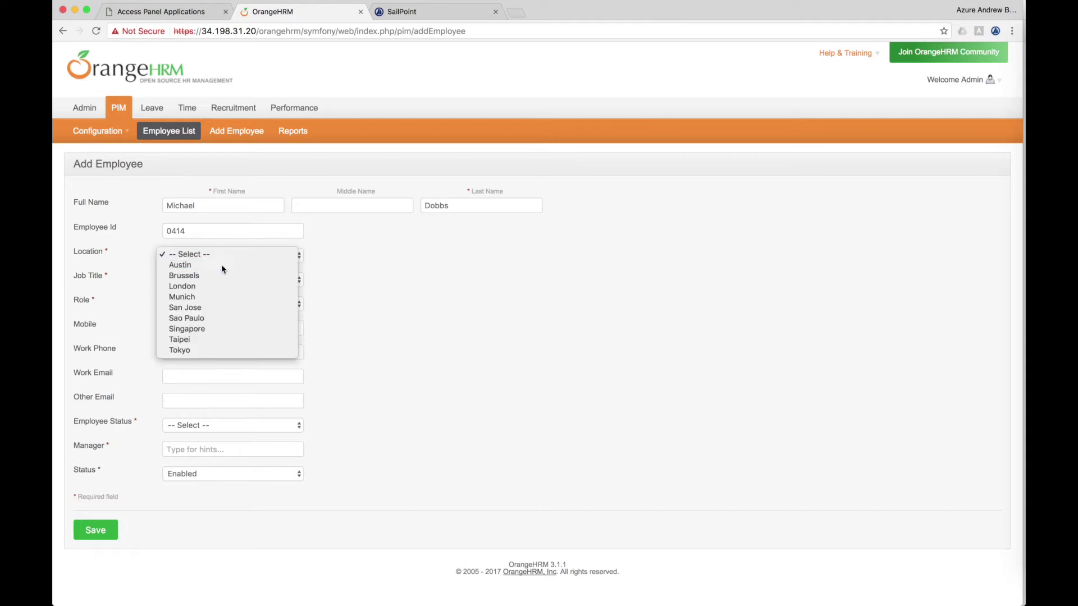
pyautogui.click(221, 263)
pyautogui.click(213, 278)
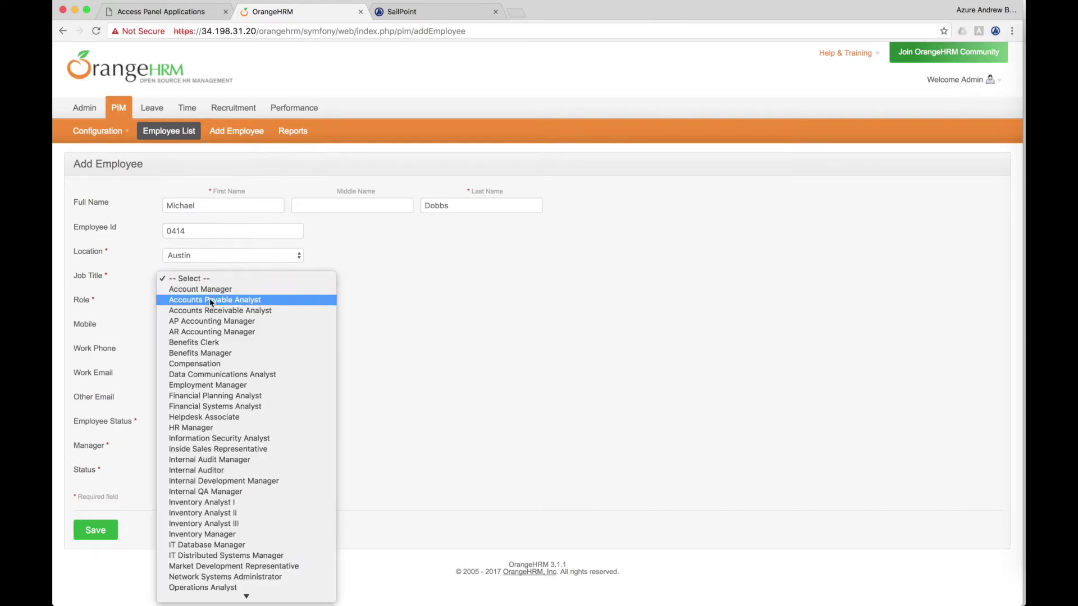
pyautogui.click(211, 300)
pyautogui.click(192, 304)
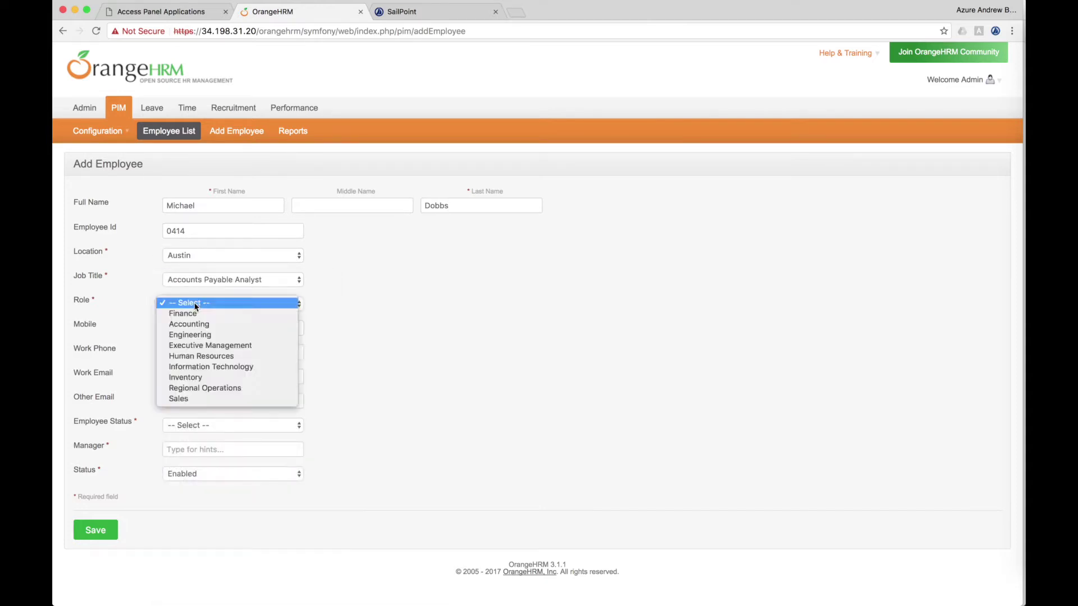
pyautogui.click(194, 324)
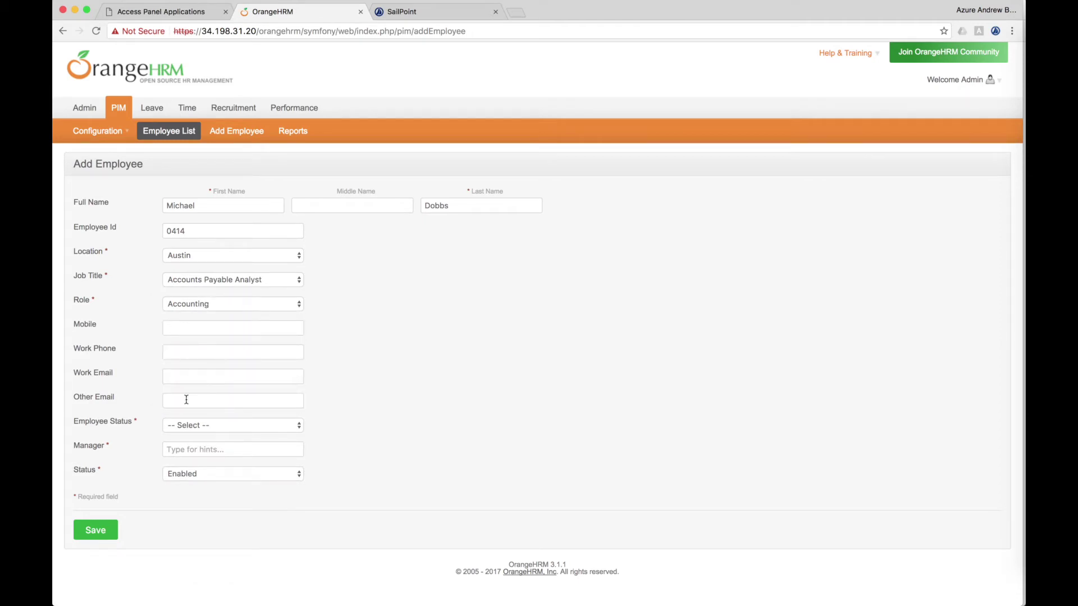
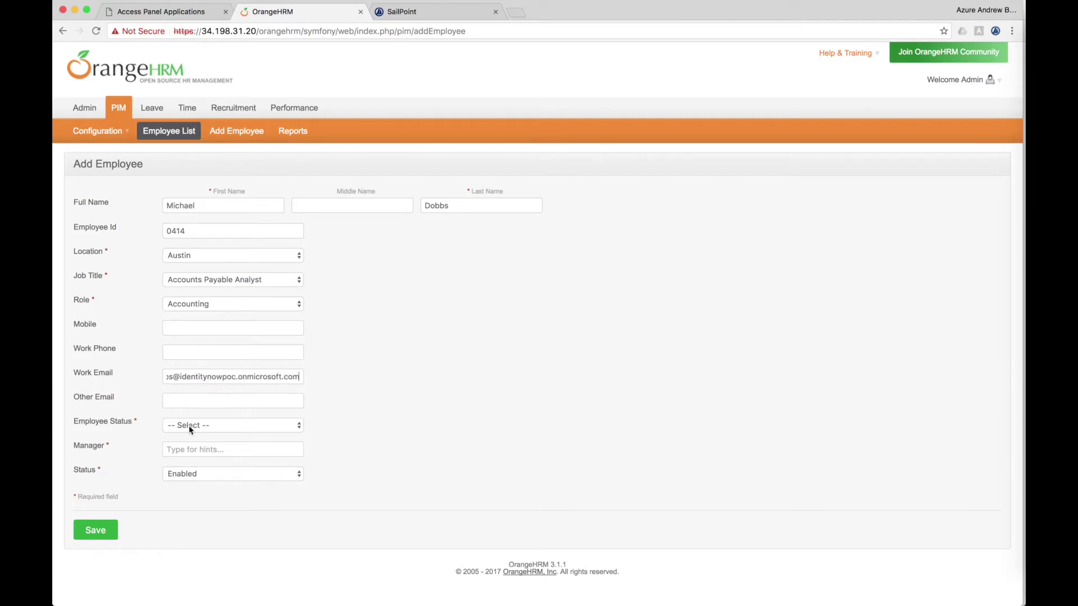
# Step: Set status to Active Employee, assign the manager, and save the employee record
pyautogui.click(191, 425)
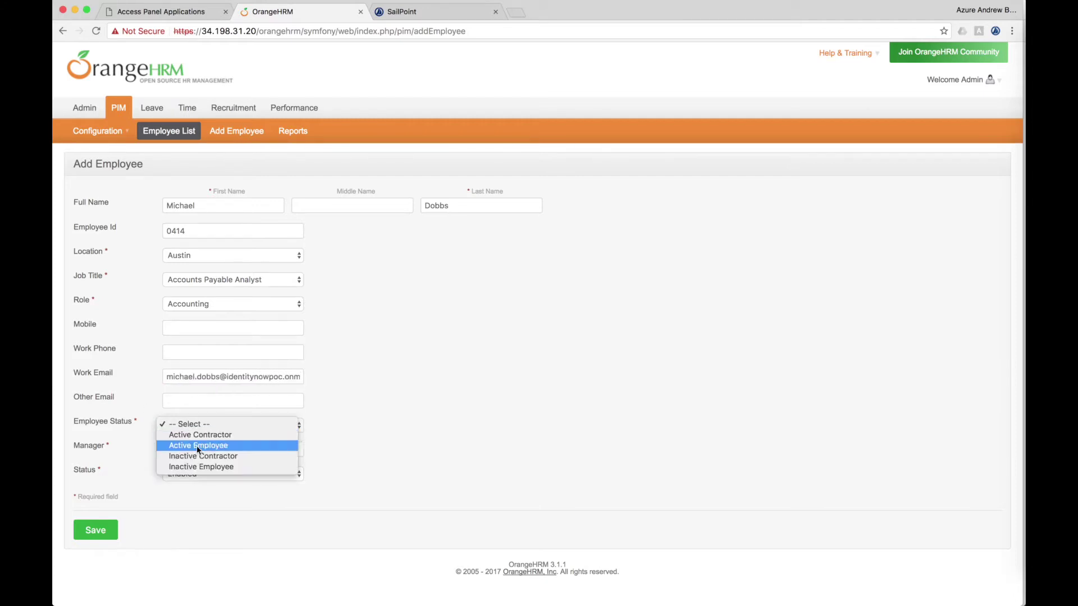
pyautogui.click(198, 464)
pyautogui.click(240, 449)
pyautogui.write('Andre')
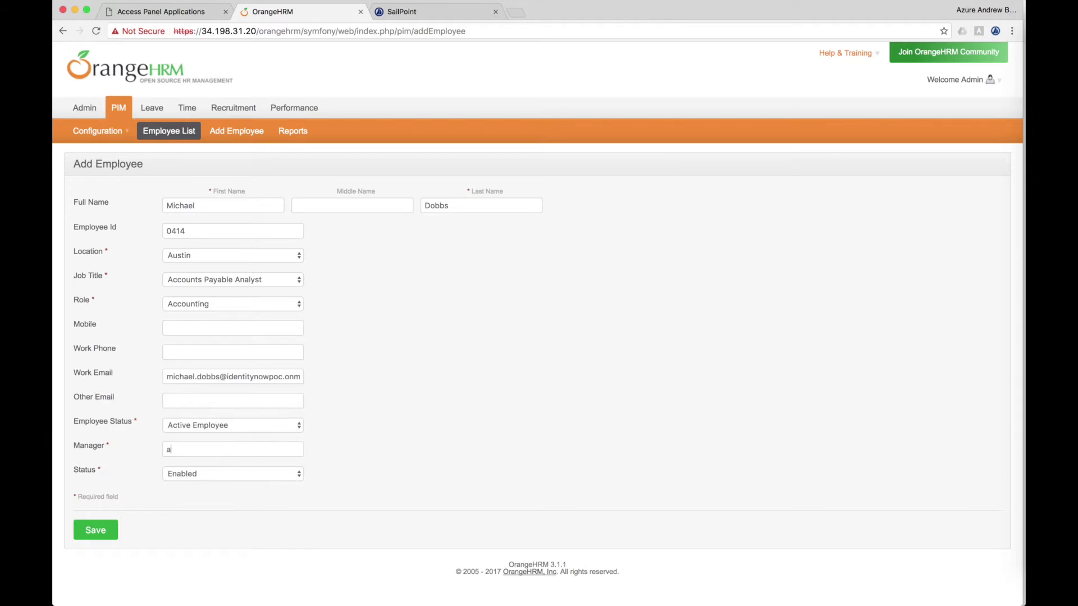
pyautogui.click(223, 478)
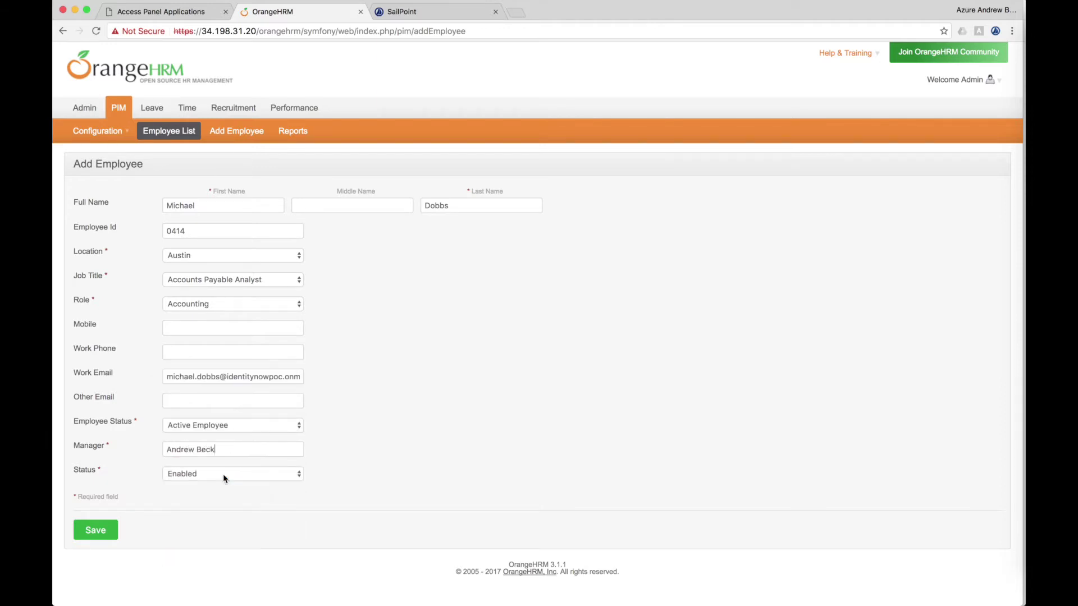
pyautogui.click(96, 535)
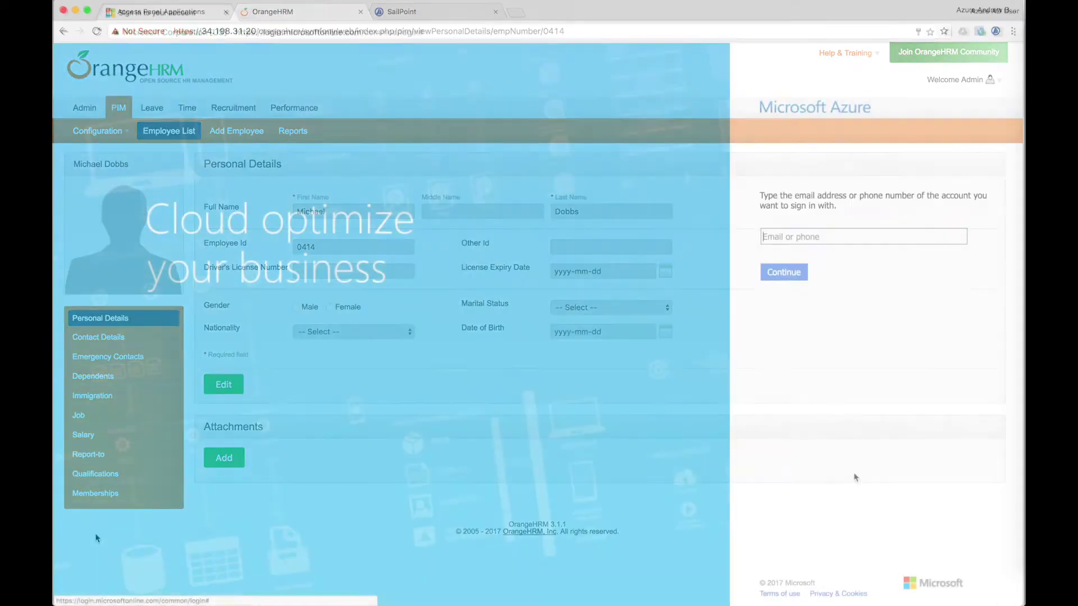
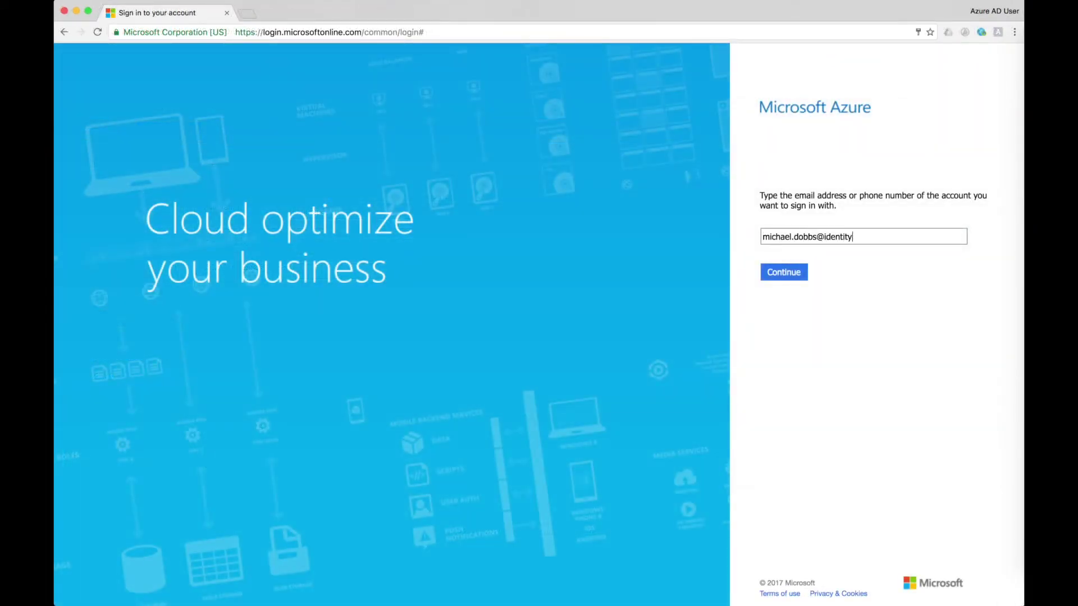
# Step: Sign in to the Azure Access Panel with the employee's email and password, then choose Finance sub unit
pyautogui.press('Return')
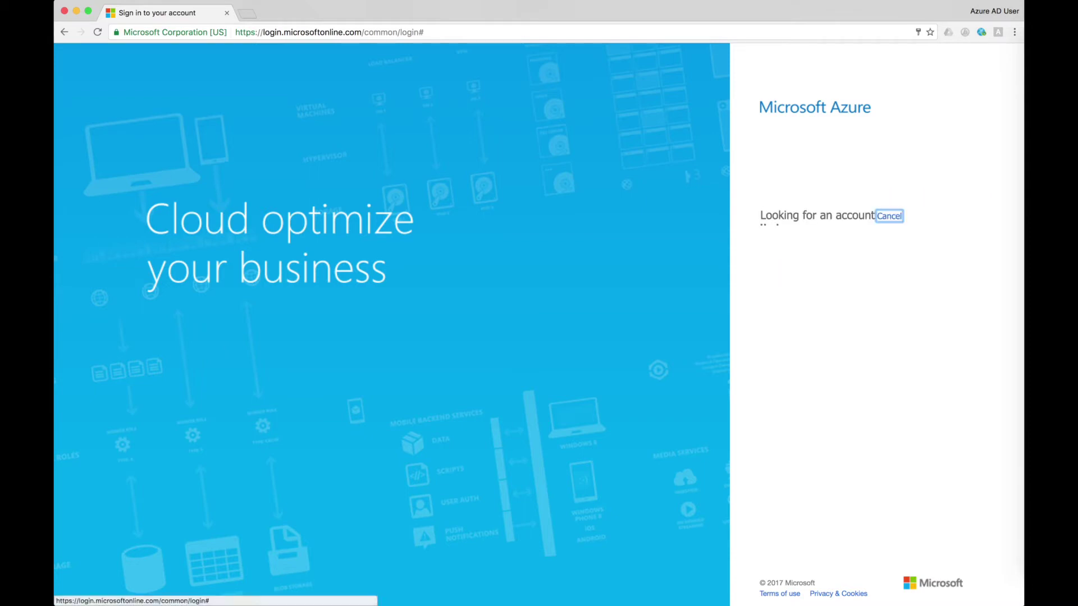
pyautogui.write('****************')
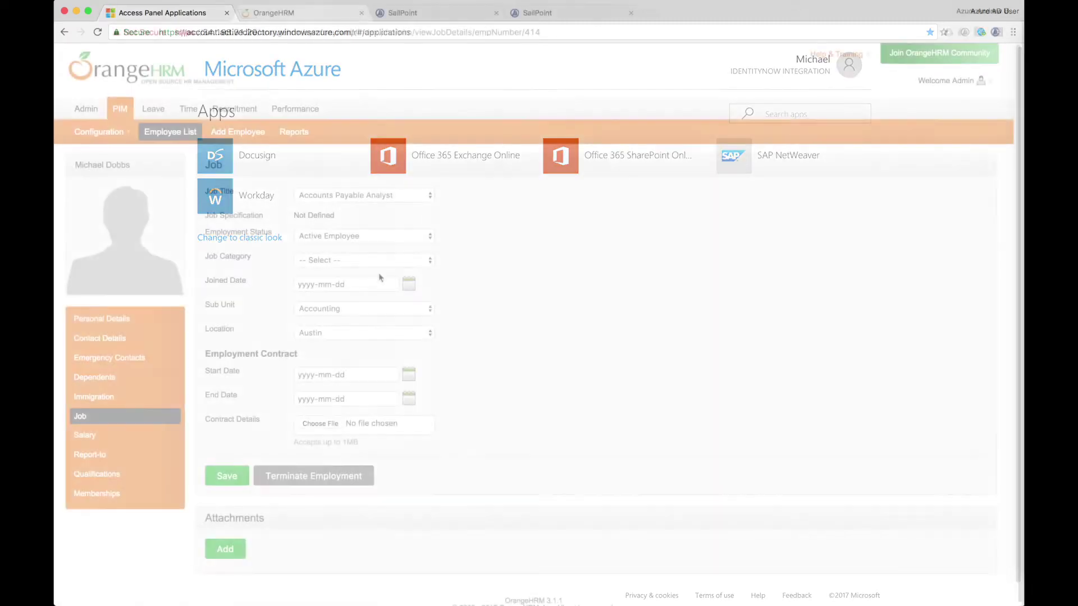
pyautogui.click(362, 297)
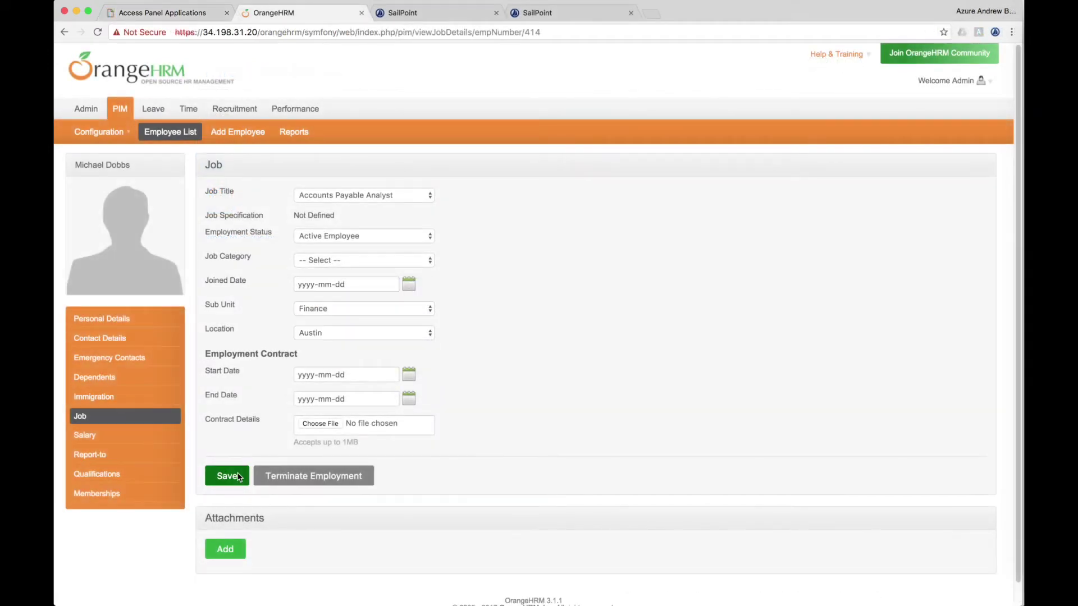
# Step: Save the Finance sub unit, refresh the Azure apps list, and make the job details editable again
pyautogui.click(239, 478)
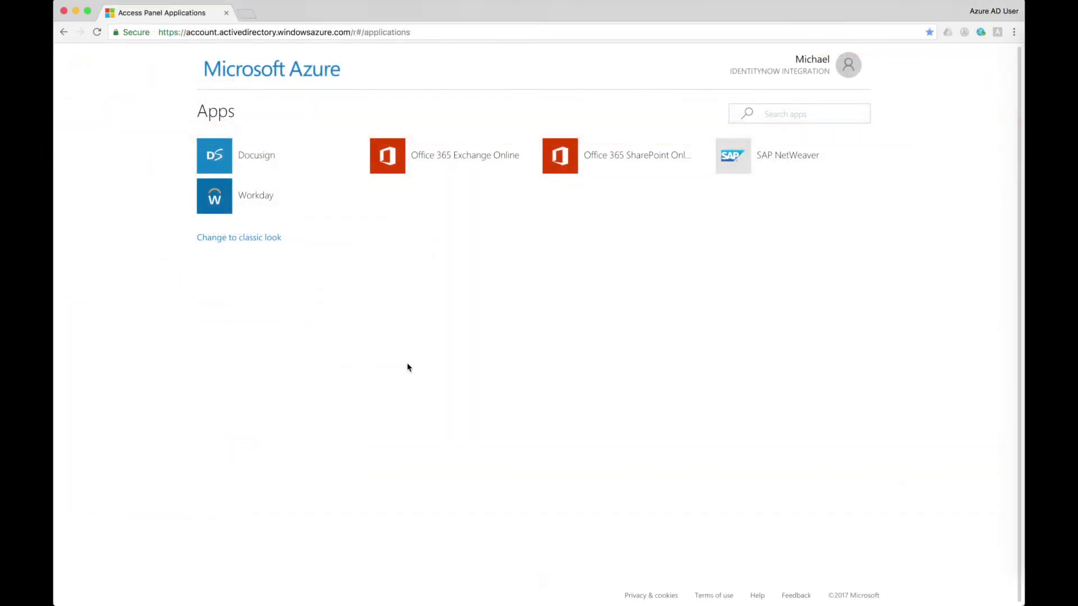
pyautogui.click(97, 32)
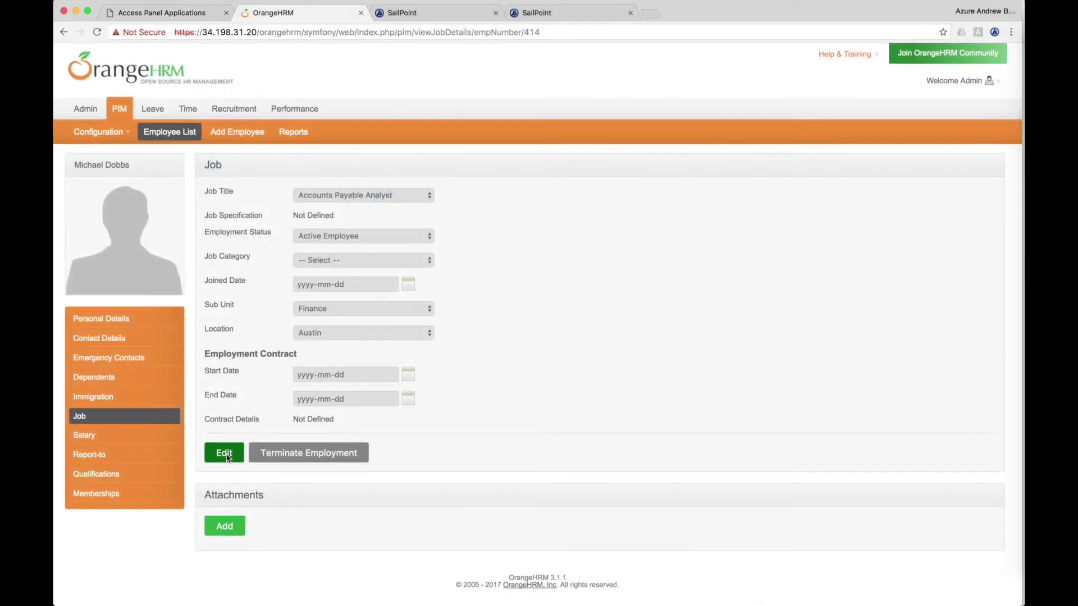
pyautogui.click(224, 453)
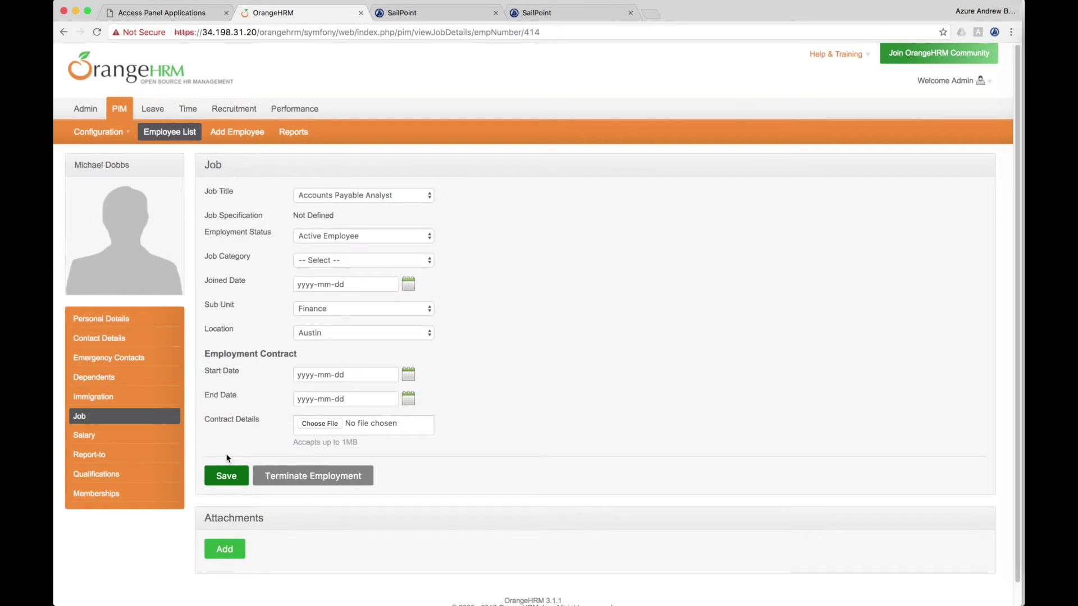
# Step: Change Employment Status to Inactive Employee, save it, and sign in to Azure with a password
pyautogui.click(417, 238)
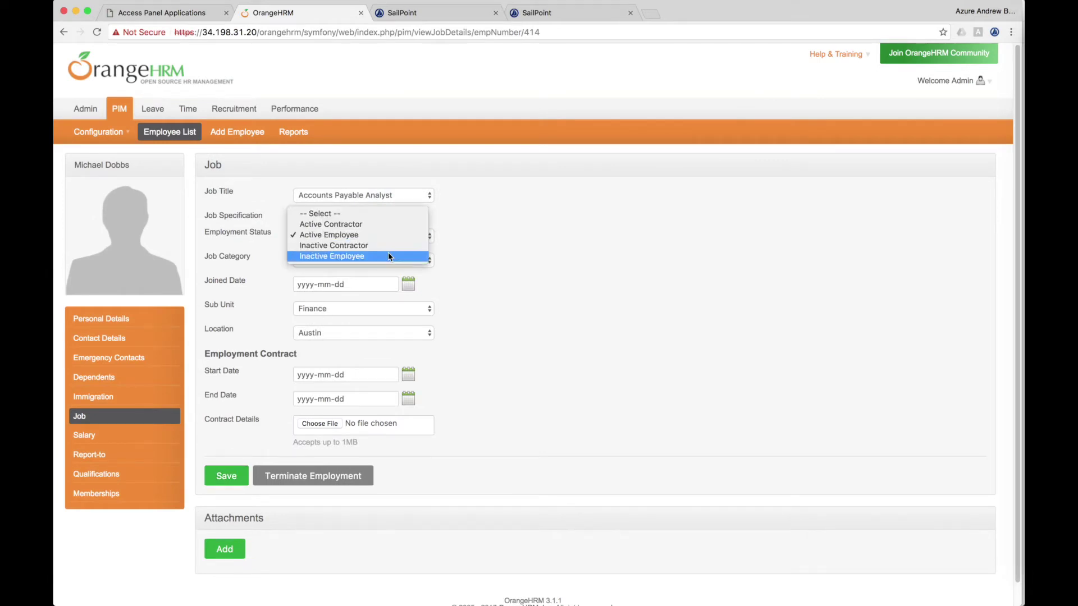
pyautogui.click(386, 255)
pyautogui.click(227, 477)
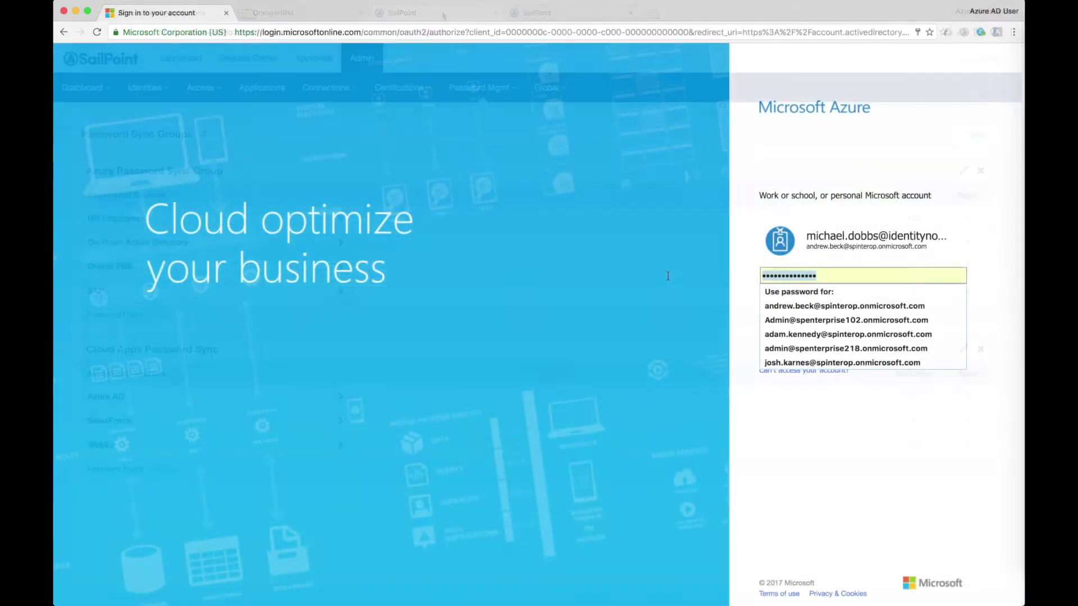
pyautogui.write('**************')
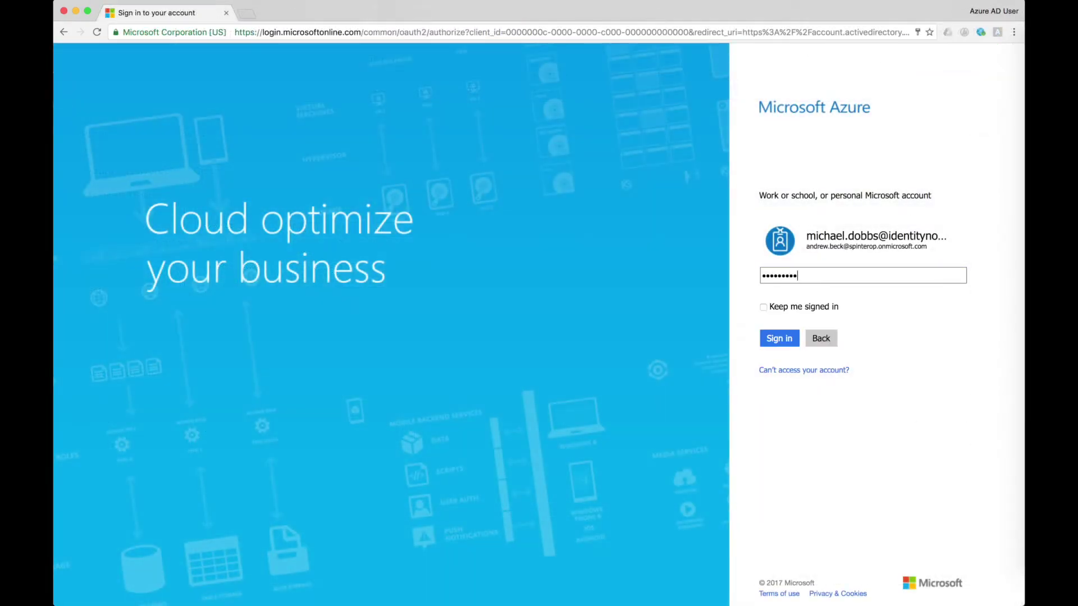
pyautogui.write('*')
pyautogui.click(779, 338)
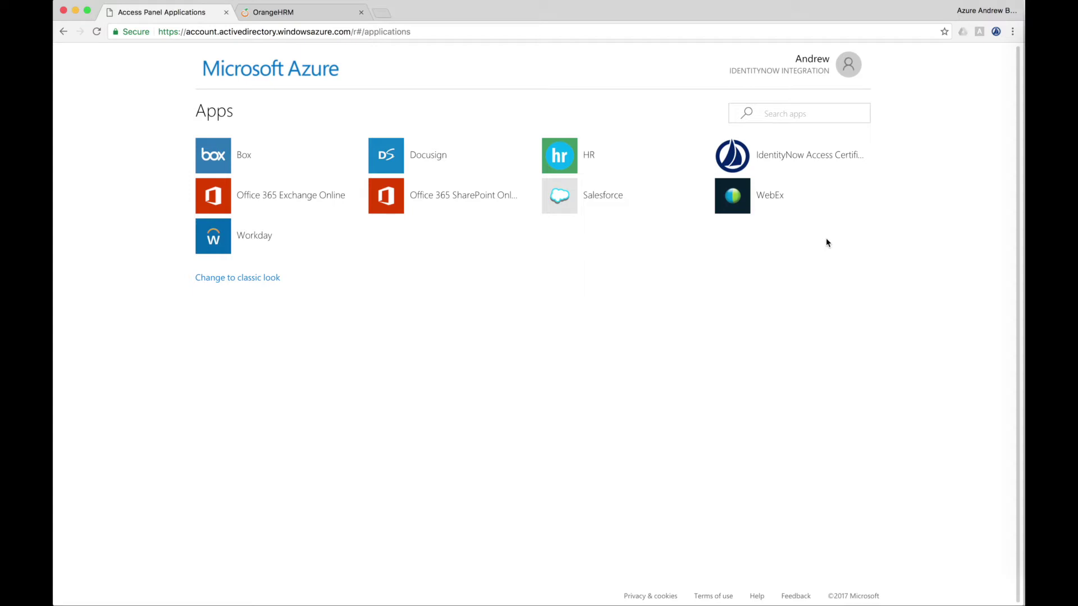
# Step: Open IdentityNow Access Certifications, start the Quarterly Access Review, and open the first user
pyautogui.click(797, 159)
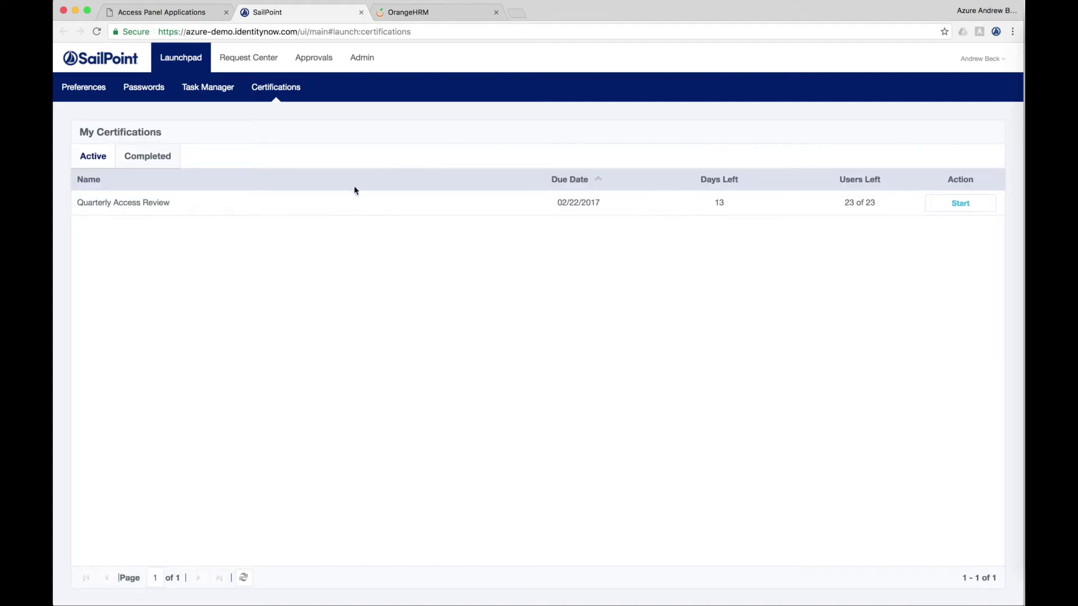
pyautogui.click(955, 205)
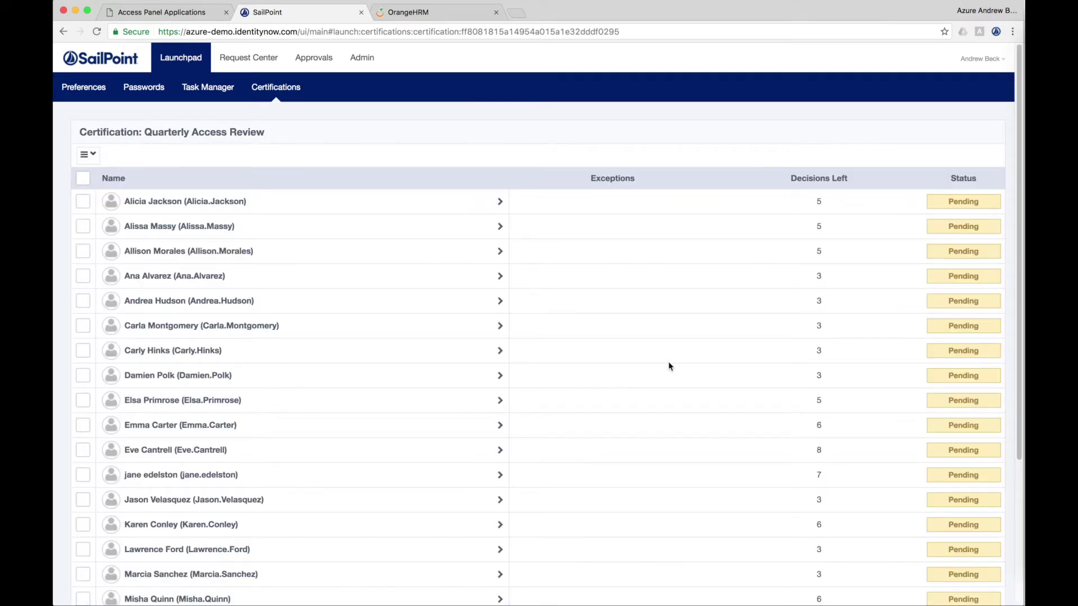
pyautogui.click(242, 201)
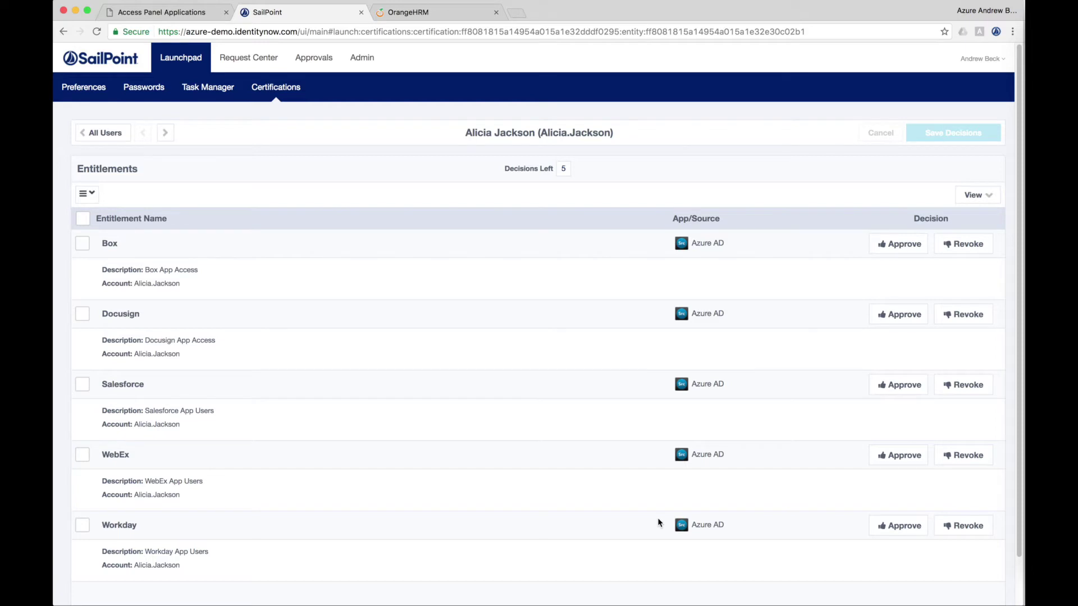
# Step: Approve the Box, Docusign, WebEx and Workday entitlements and revoke Salesforce
pyautogui.click(894, 244)
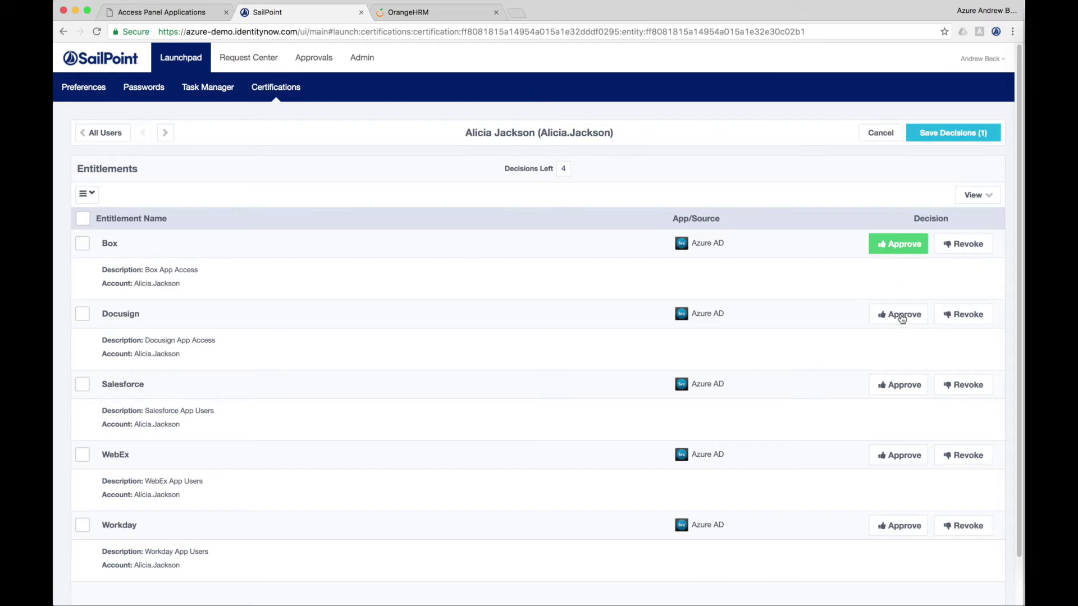
pyautogui.click(900, 318)
pyautogui.click(967, 386)
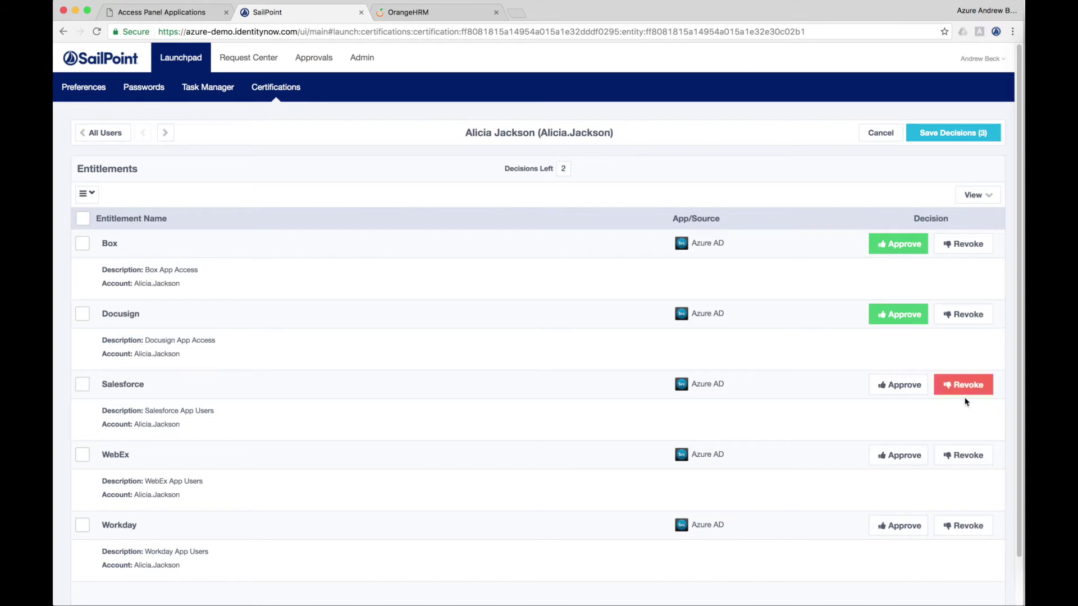
pyautogui.click(906, 459)
pyautogui.click(893, 527)
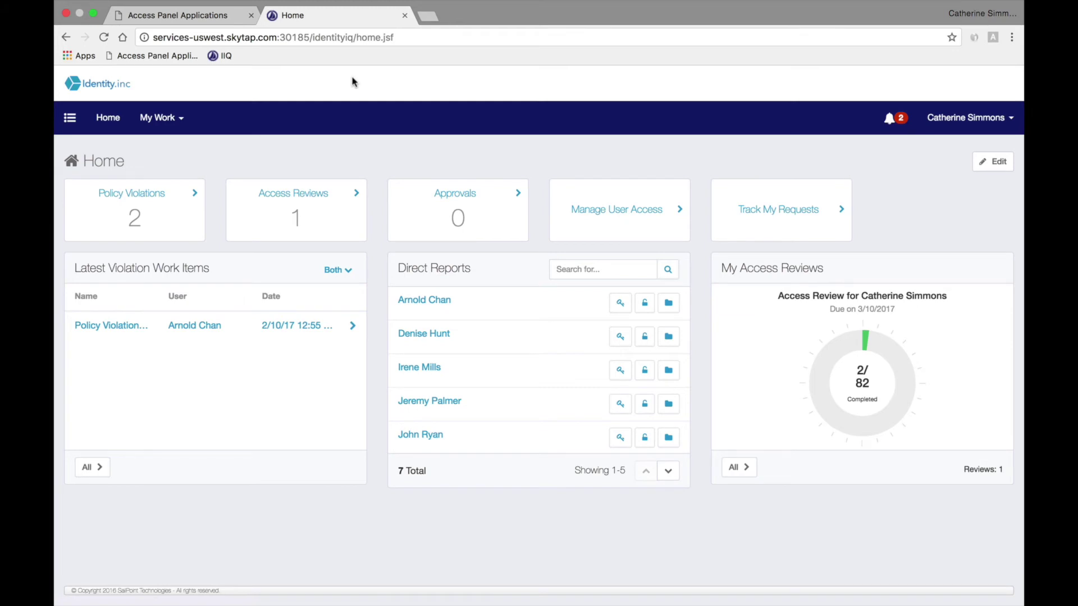
# Step: Open the Policy Violations card from the IdentityIQ Home dashboard
pyautogui.click(198, 191)
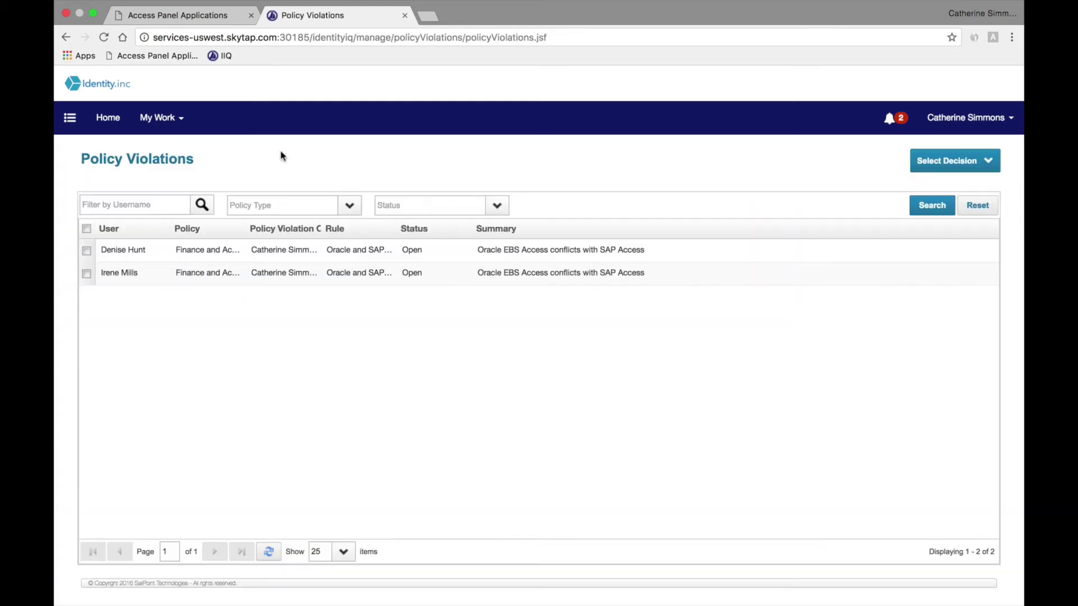
# Step: Correct the second violation by revoking Oracle EBS Access, commenting 'This is against company policy.'
pyautogui.click(292, 275)
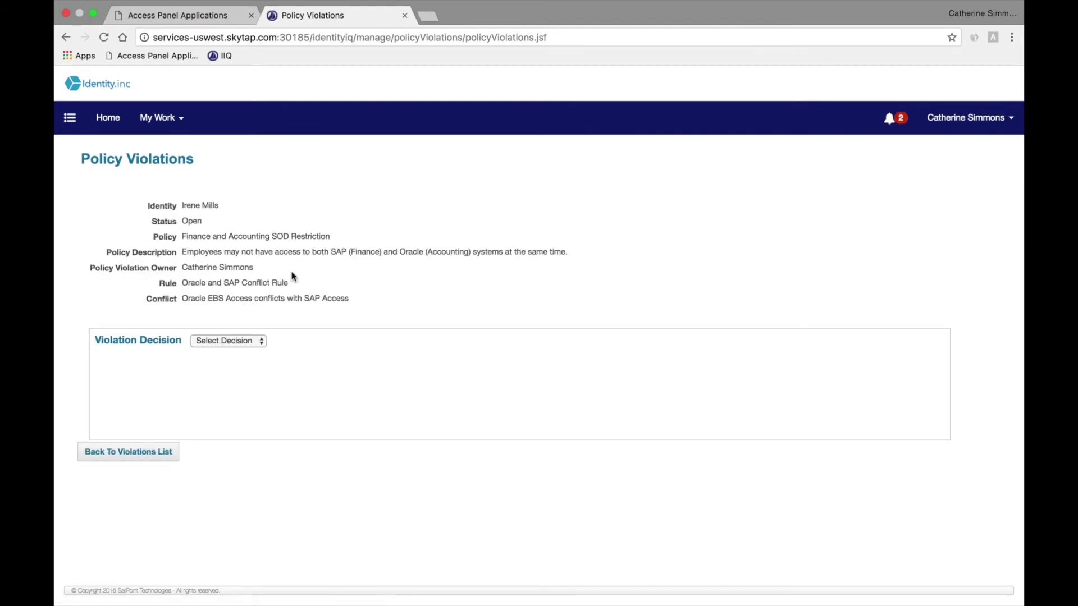
pyautogui.click(246, 342)
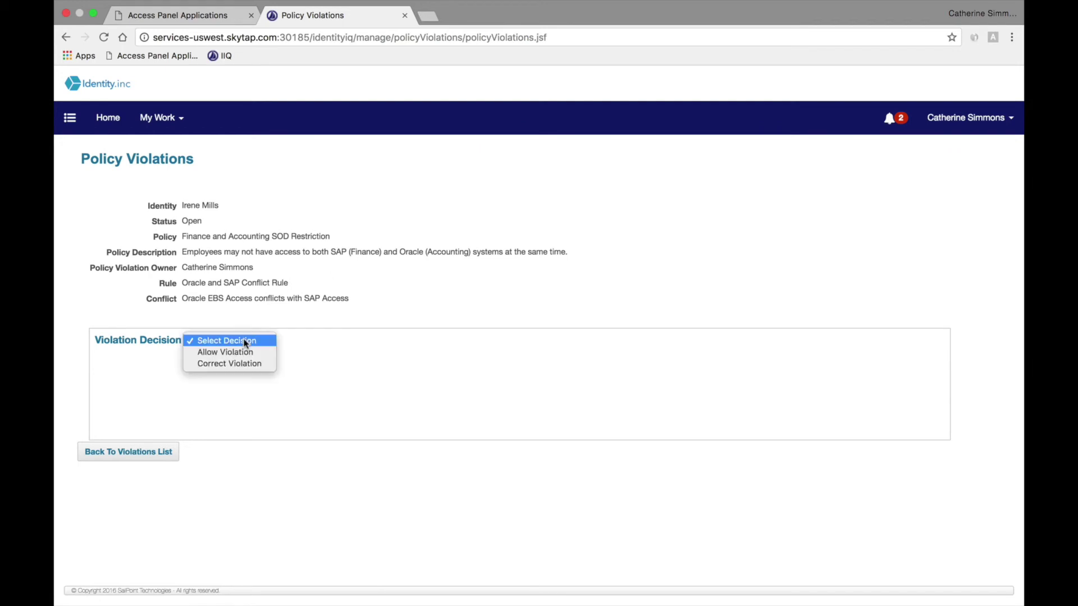
pyautogui.click(240, 365)
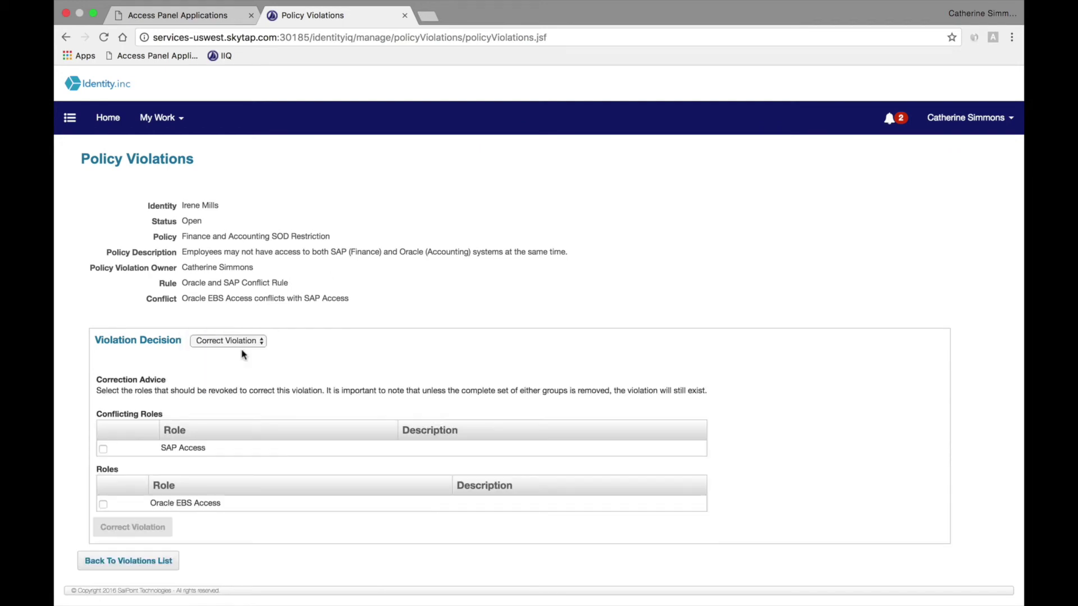
pyautogui.click(103, 505)
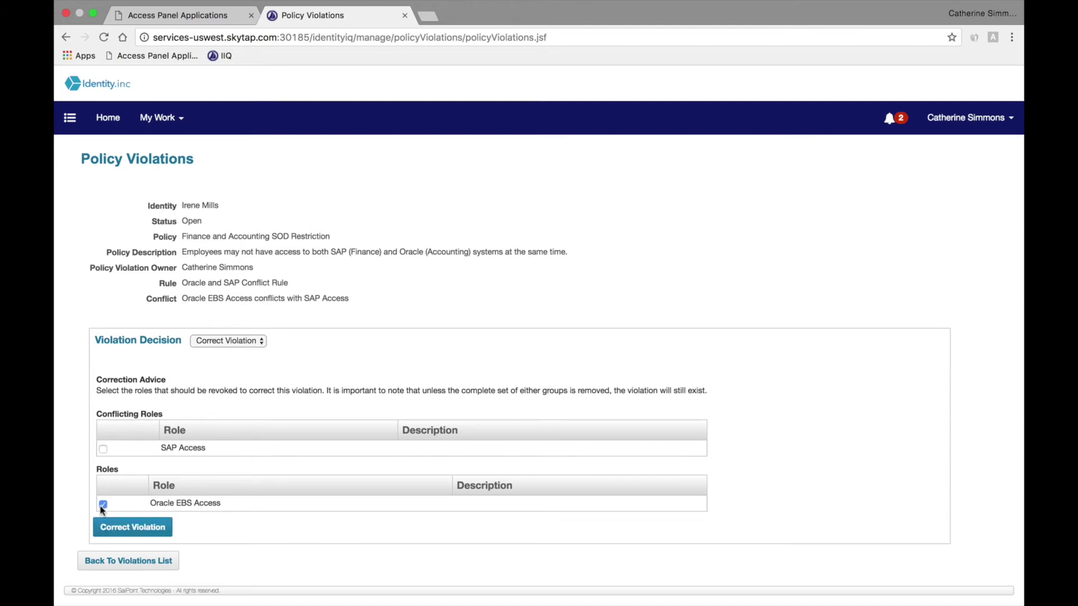
pyautogui.click(128, 532)
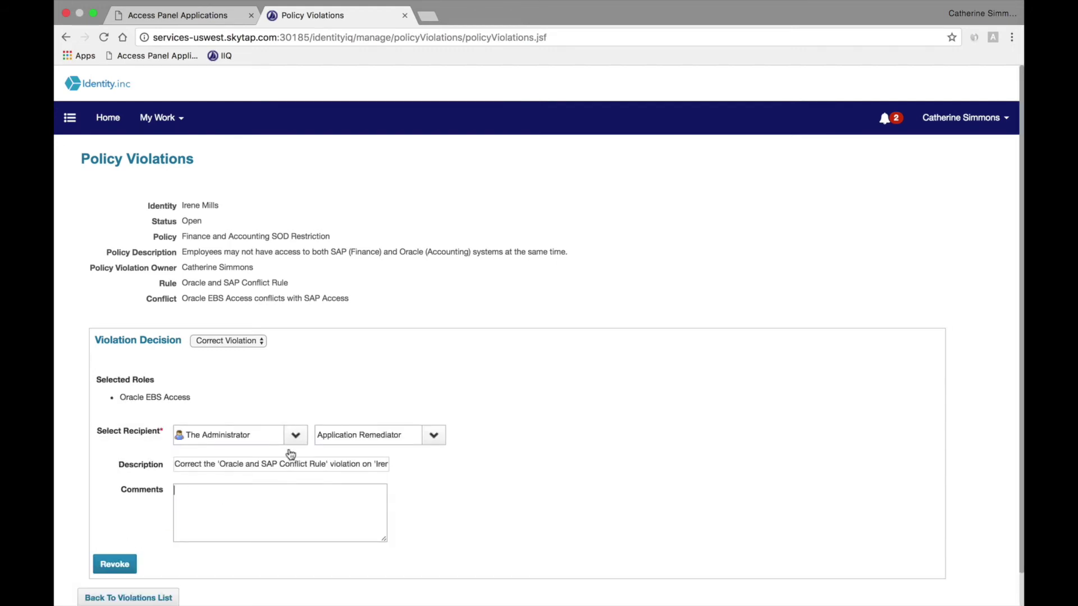
pyautogui.write('This is against company policy.')
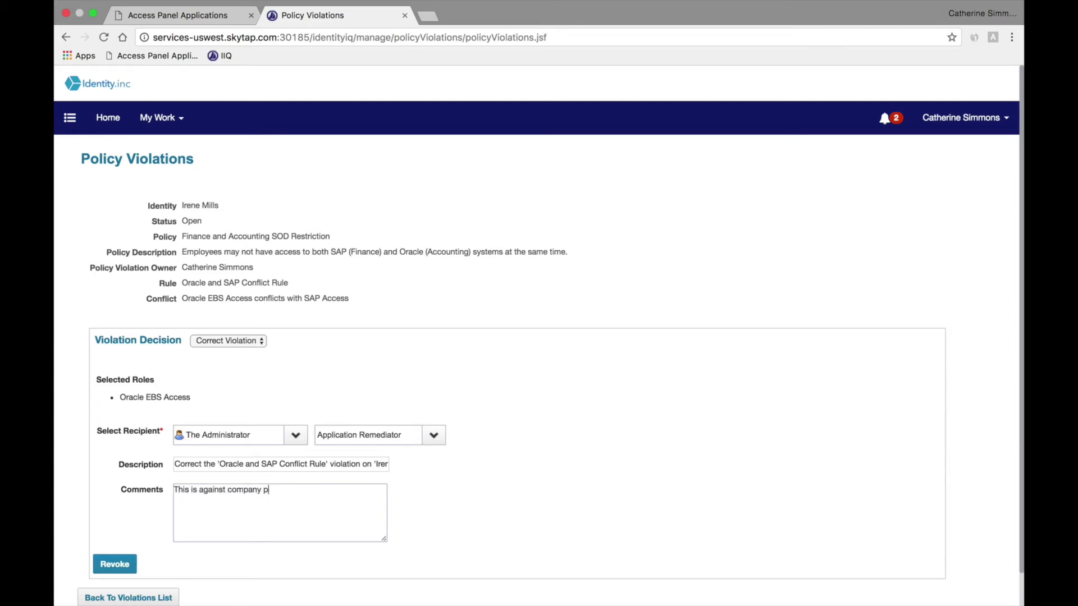
pyautogui.click(115, 565)
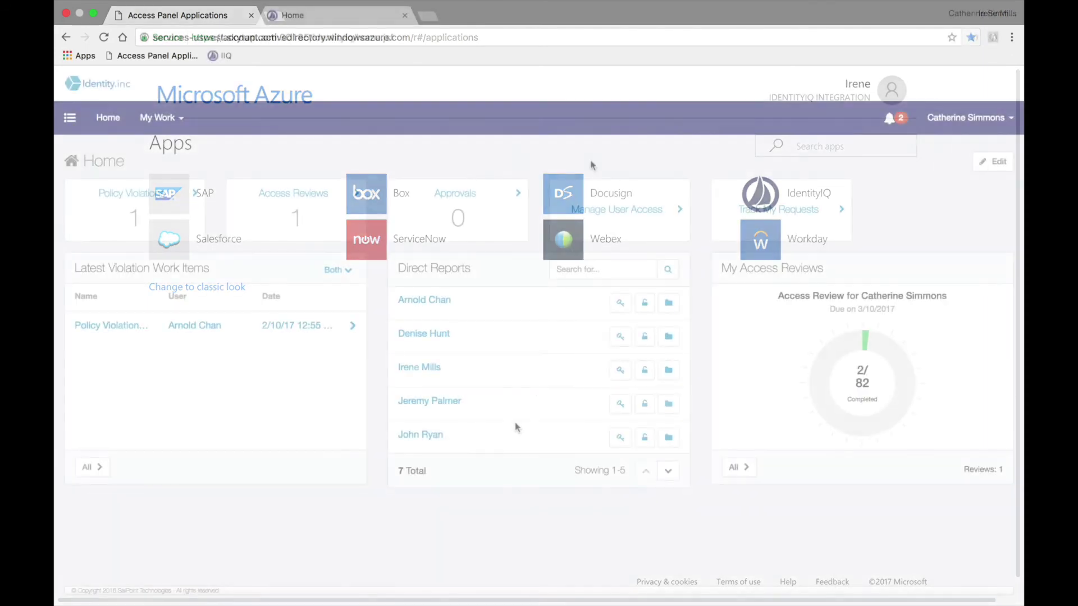
# Step: Start an access request for the fifth direct report
pyautogui.click(620, 437)
# Step: Filter access items by role type, search 'oracle', and add Oracle EBS Access
pyautogui.click(962, 306)
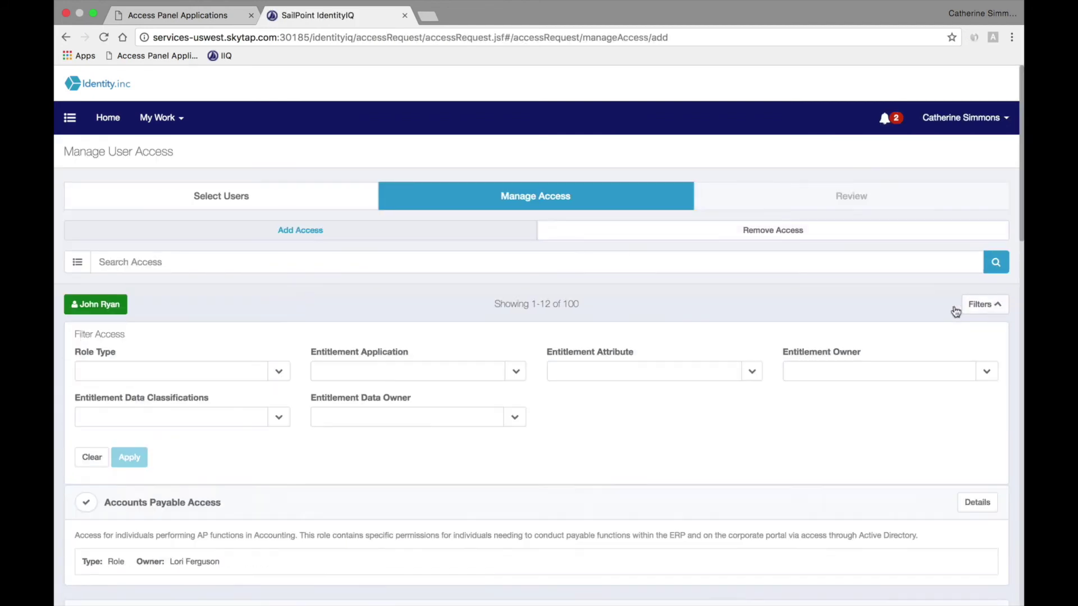
pyautogui.click(278, 371)
pyautogui.click(140, 393)
pyautogui.click(129, 457)
pyautogui.click(169, 260)
pyautogui.write('oracle')
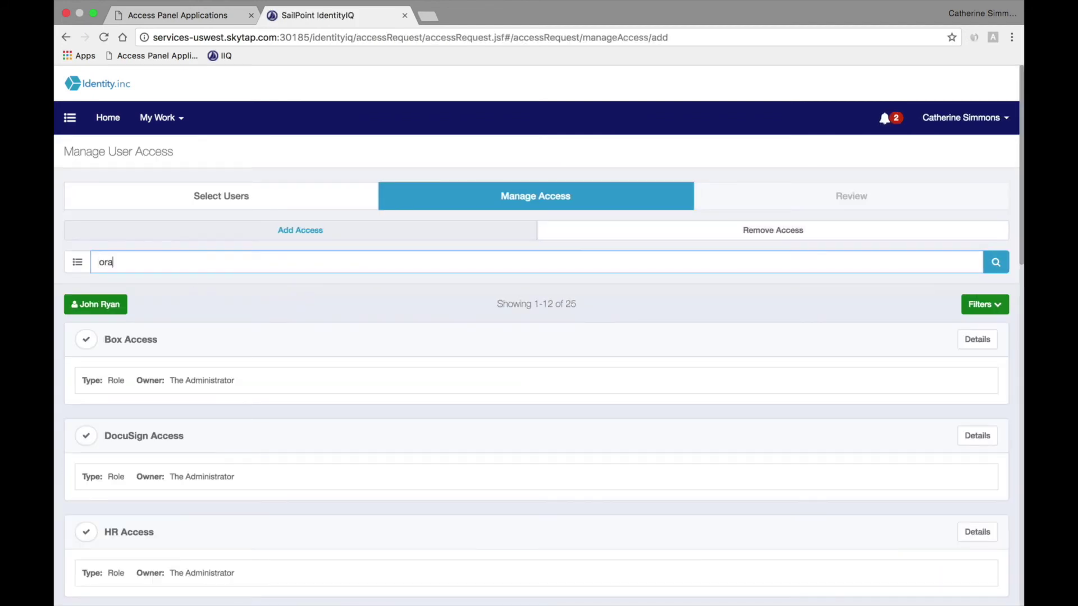
pyautogui.press('Return')
pyautogui.click(86, 339)
# Step: Search 'sap', add SAP Access, review the requested items, and submit the request
pyautogui.doubleClick(163, 265)
pyautogui.write('sap')
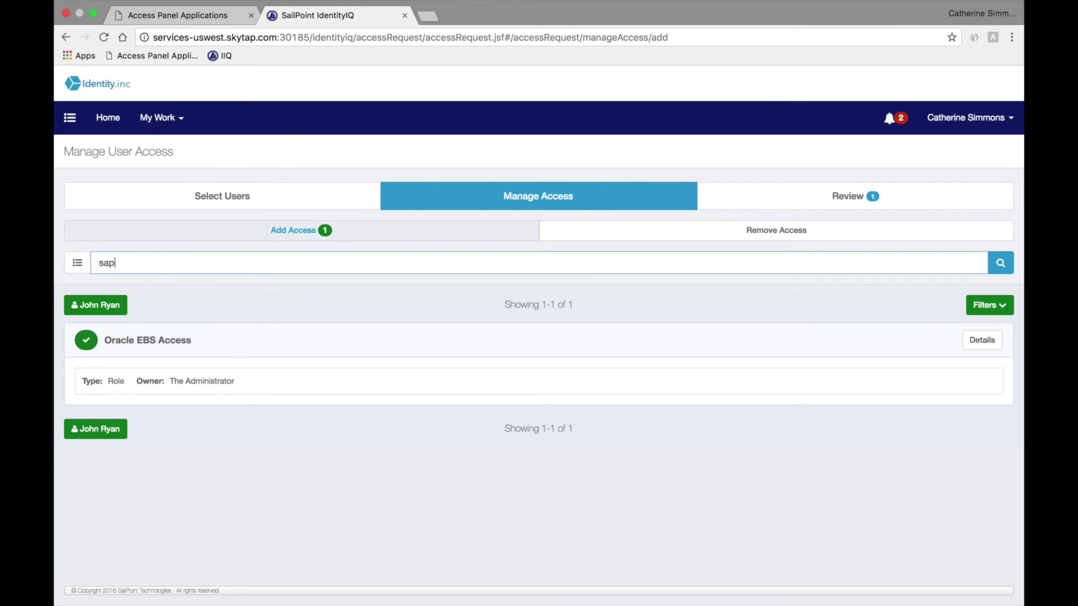
pyautogui.press('Return')
pyautogui.click(86, 340)
pyautogui.click(784, 205)
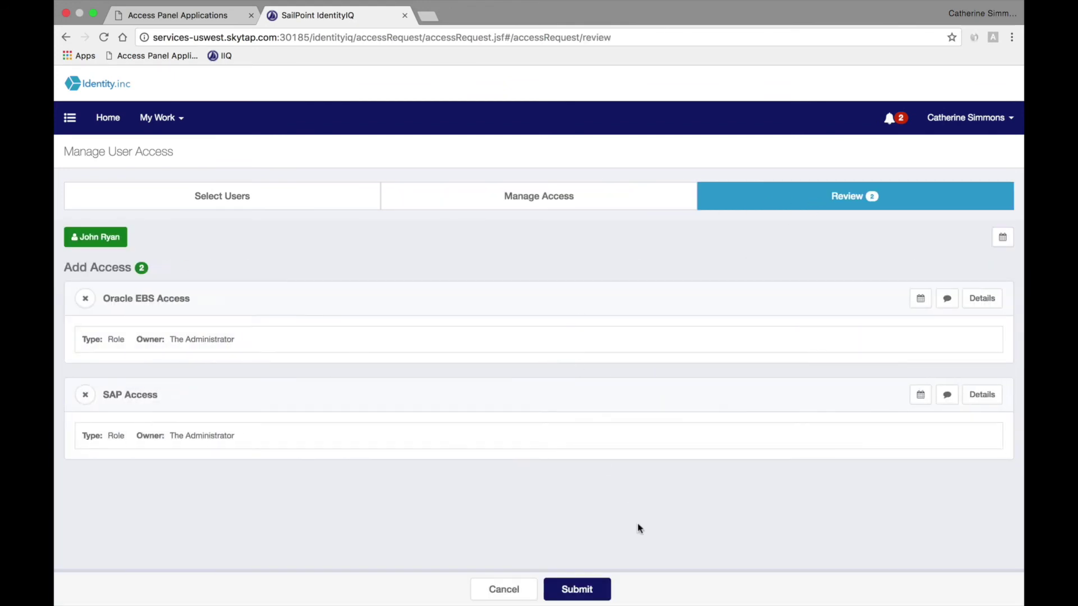
pyautogui.click(579, 590)
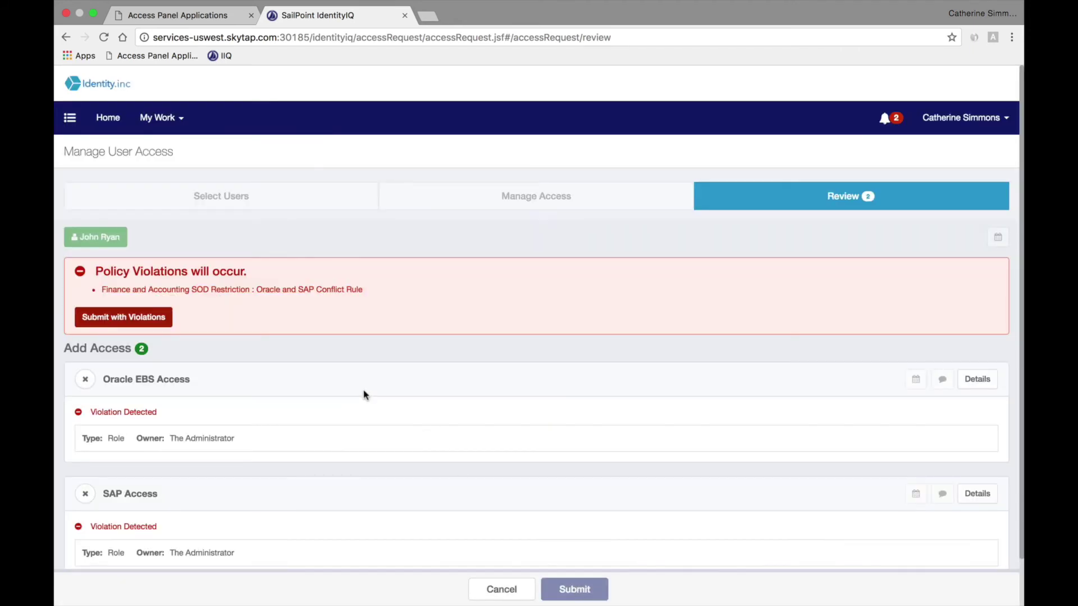
# Step: Submit the access request with violations, justified as 'This is needed for a short period of time.'
pyautogui.scroll(-2, 323, 381)
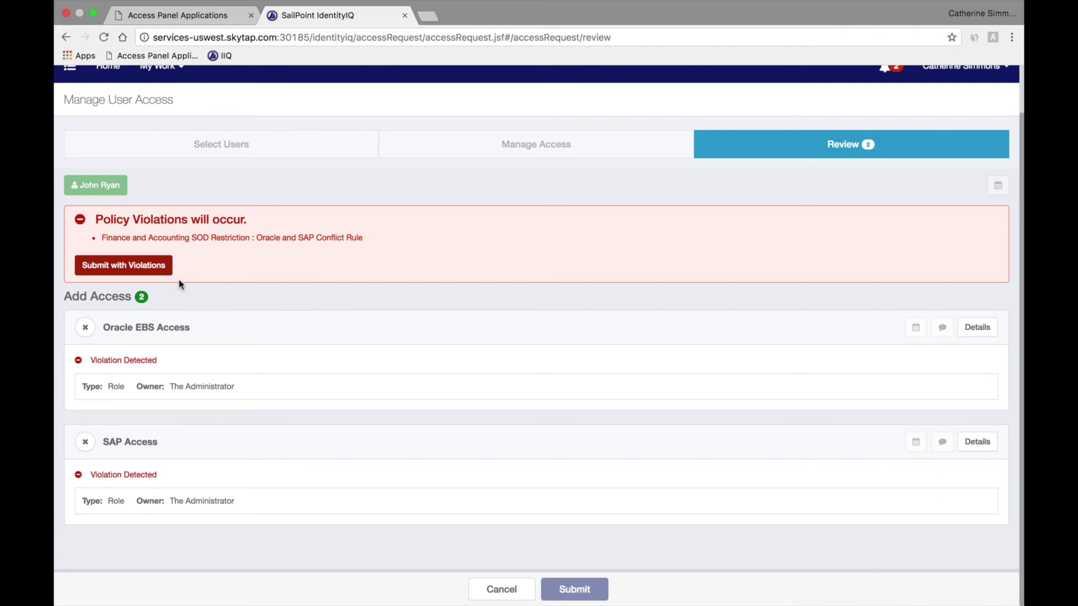
pyautogui.click(150, 268)
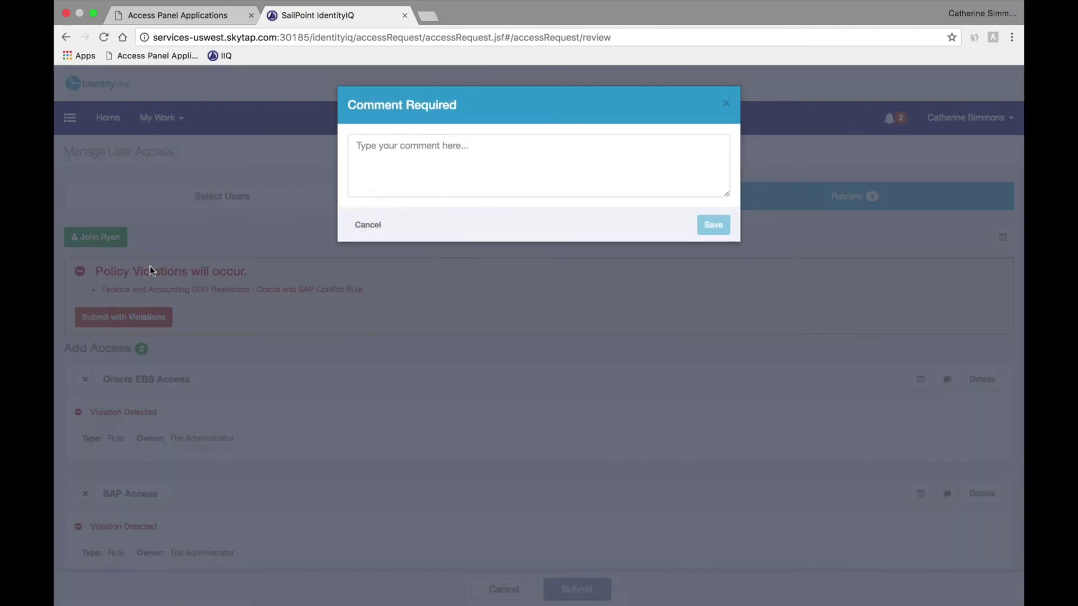
pyautogui.click(392, 178)
pyautogui.write('This is n')
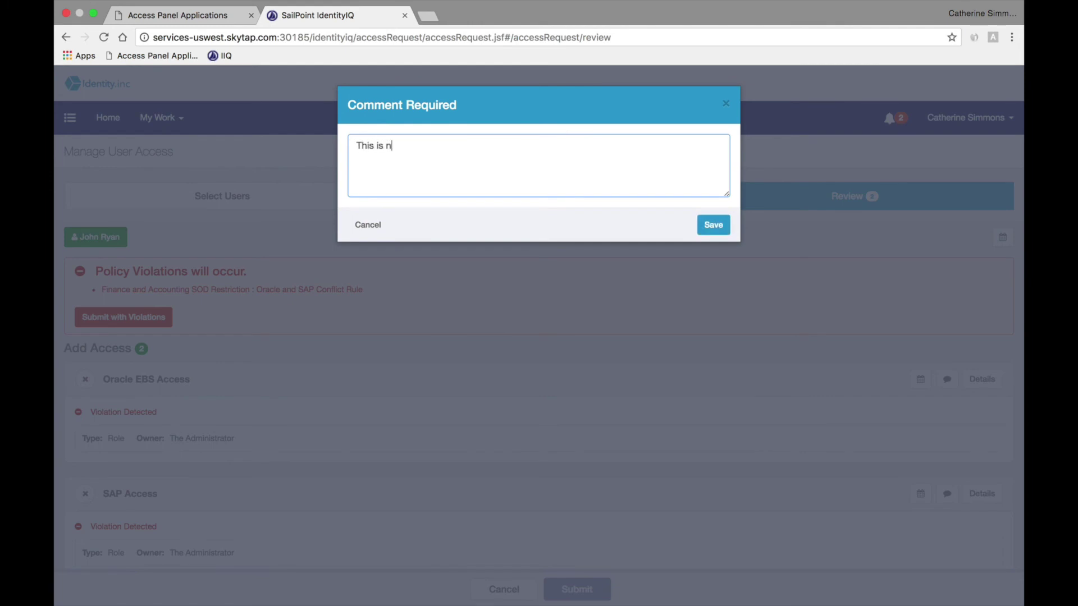
pyautogui.write('eeded for a short period of time.')
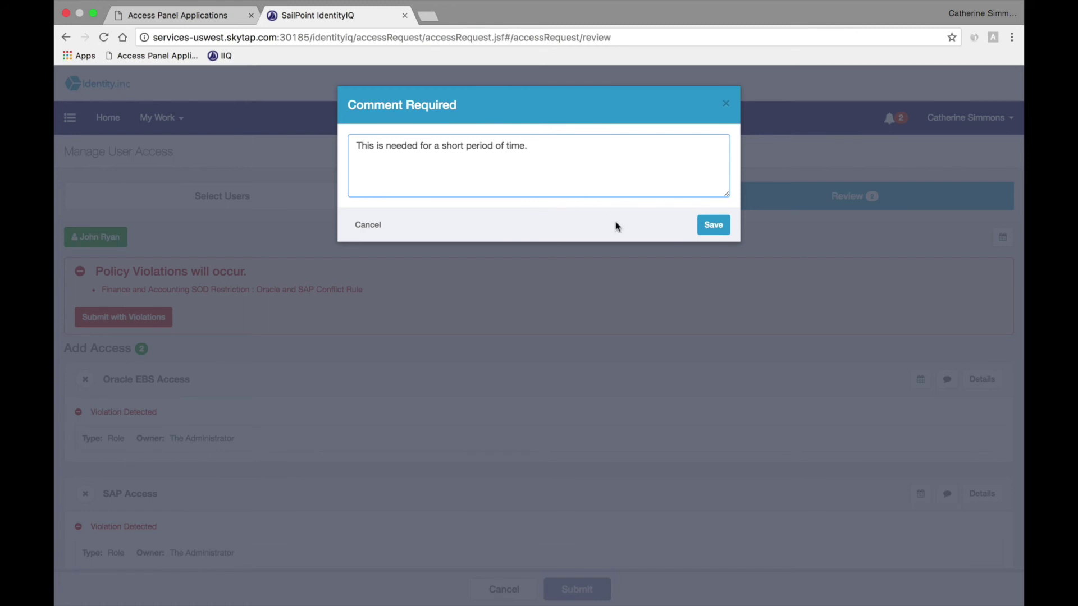
pyautogui.click(712, 226)
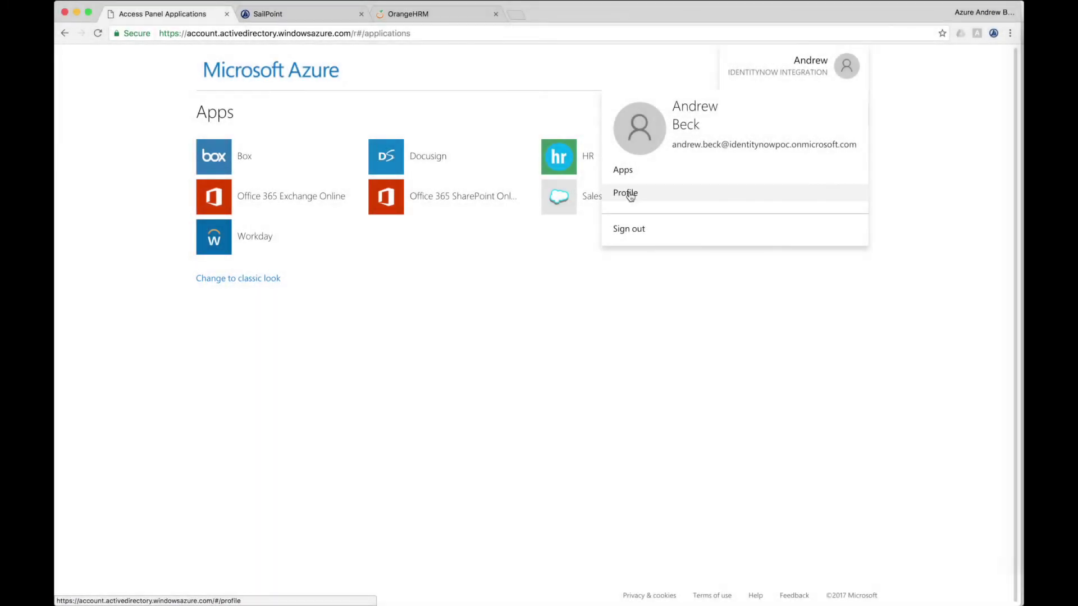
# Step: Go to the Azure account profile page to reach the change password form
pyautogui.click(628, 194)
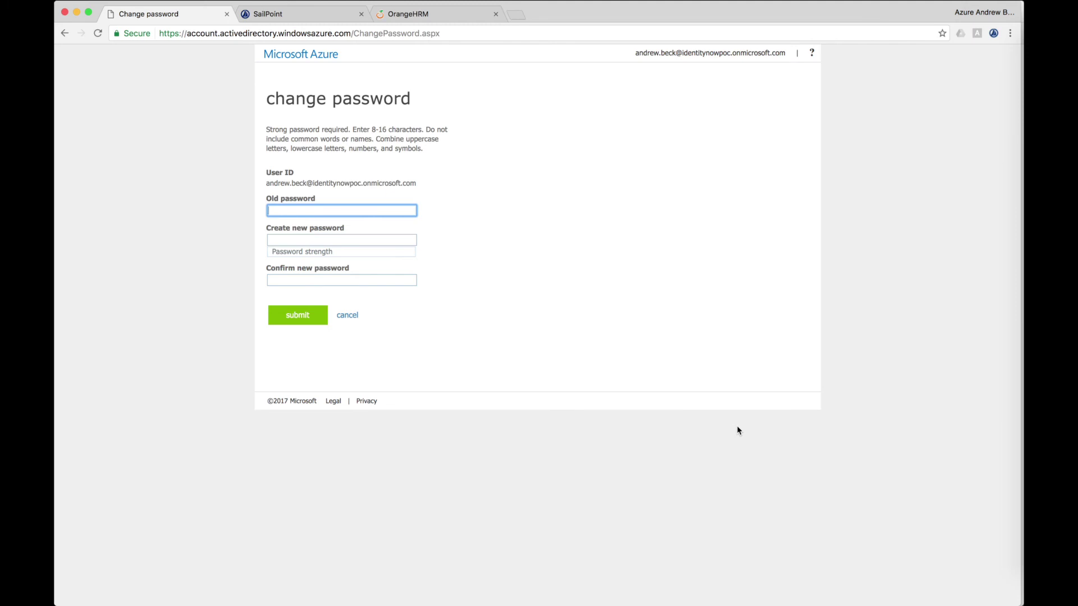
# Step: Enter the current password and type a new, different password
pyautogui.write('***************')
pyautogui.press('Tab')
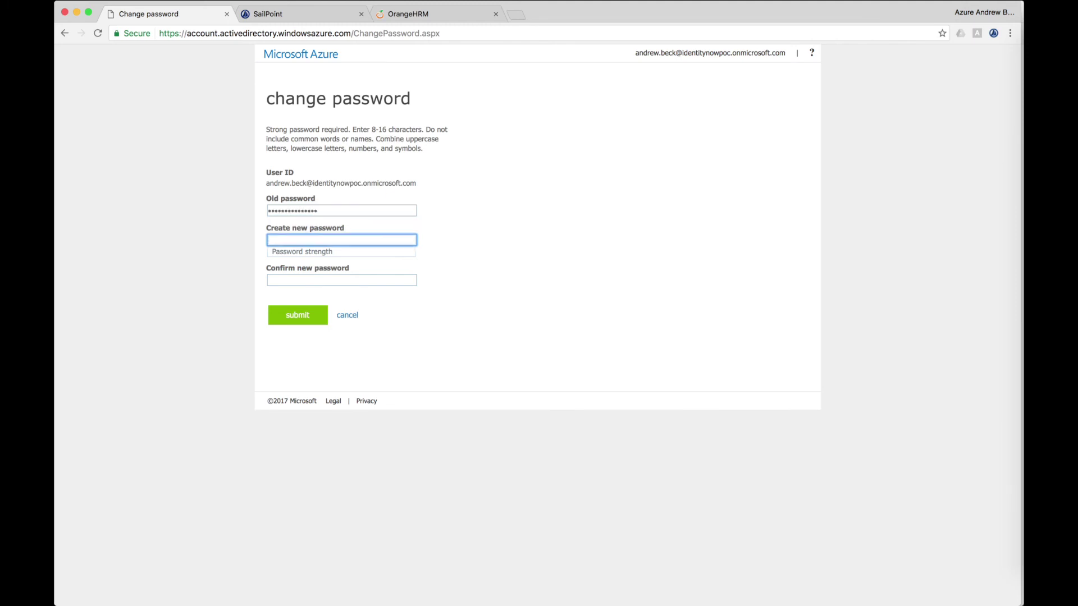
pyautogui.write('********')
pyautogui.press('BackSpace')
pyautogui.press('BackSpace')
pyautogui.press('BackSpace')
pyautogui.press('BackSpace')
pyautogui.press('BackSpace')
pyautogui.press('BackSpace')
pyautogui.press('BackSpace')
pyautogui.write('***********')
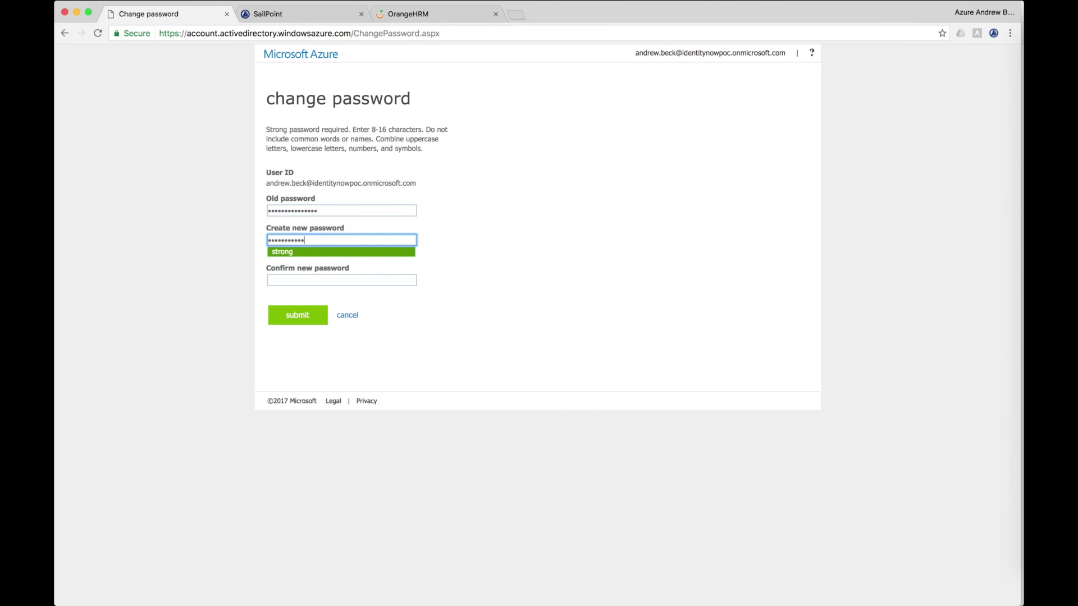
pyautogui.press('BackSpace')
pyautogui.press('BackSpace')
pyautogui.press('BackSpace')
pyautogui.press('BackSpace')
pyautogui.press('BackSpace')
pyautogui.press('BackSpace')
pyautogui.press('BackSpace')
pyautogui.press('BackSpace')
pyautogui.press('BackSpace')
pyautogui.press('BackSpace')
pyautogui.press('BackSpace')
pyautogui.write('***************')
# Step: Replace the new password with a strong one and retype it in Confirm new password
pyautogui.click(402, 283)
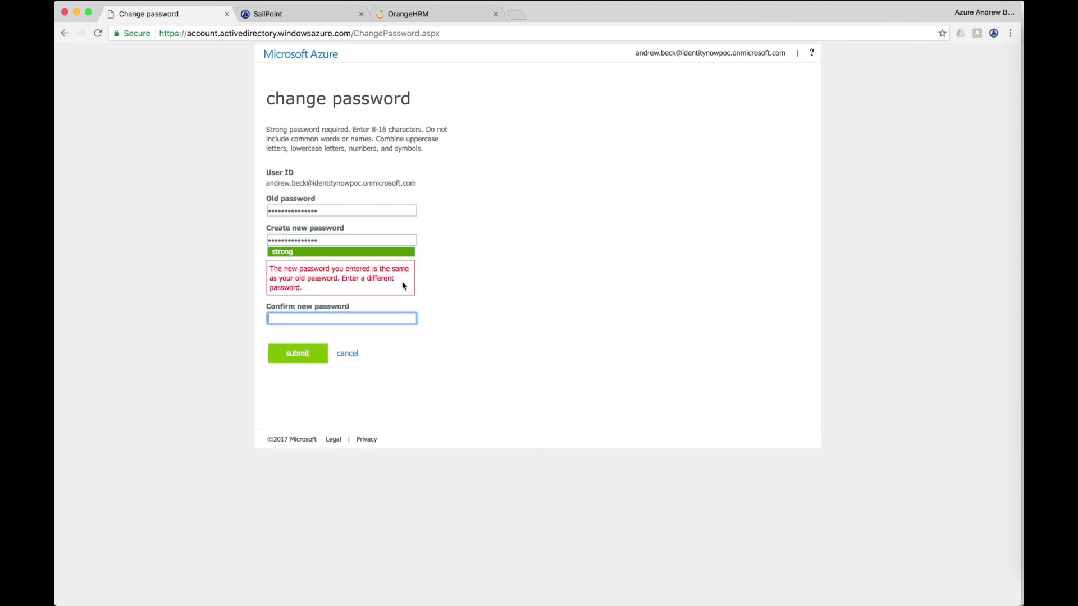
pyautogui.doubleClick(345, 240)
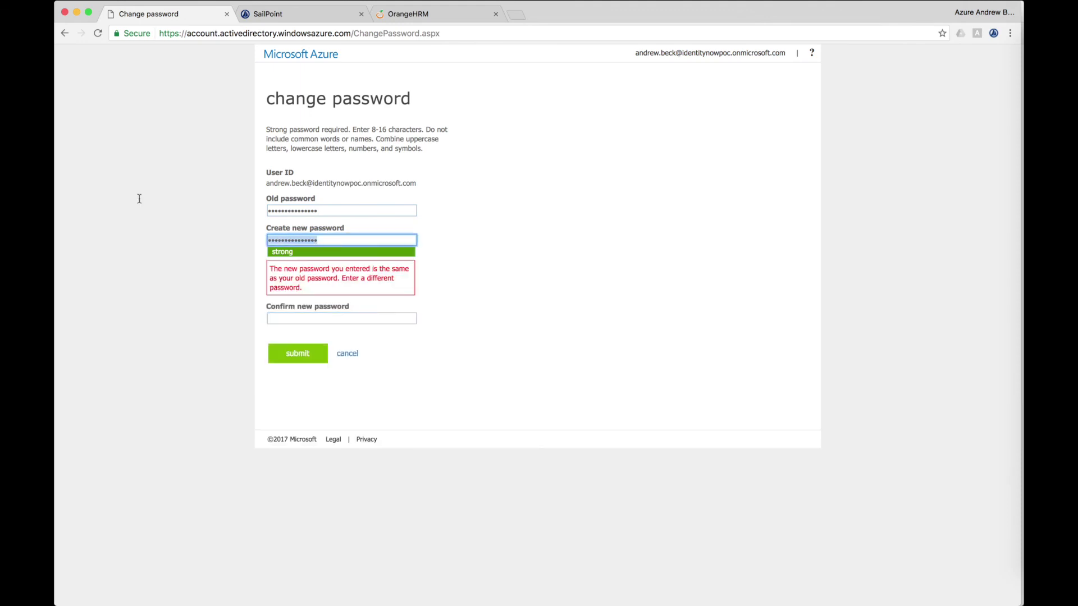
pyautogui.write('**************')
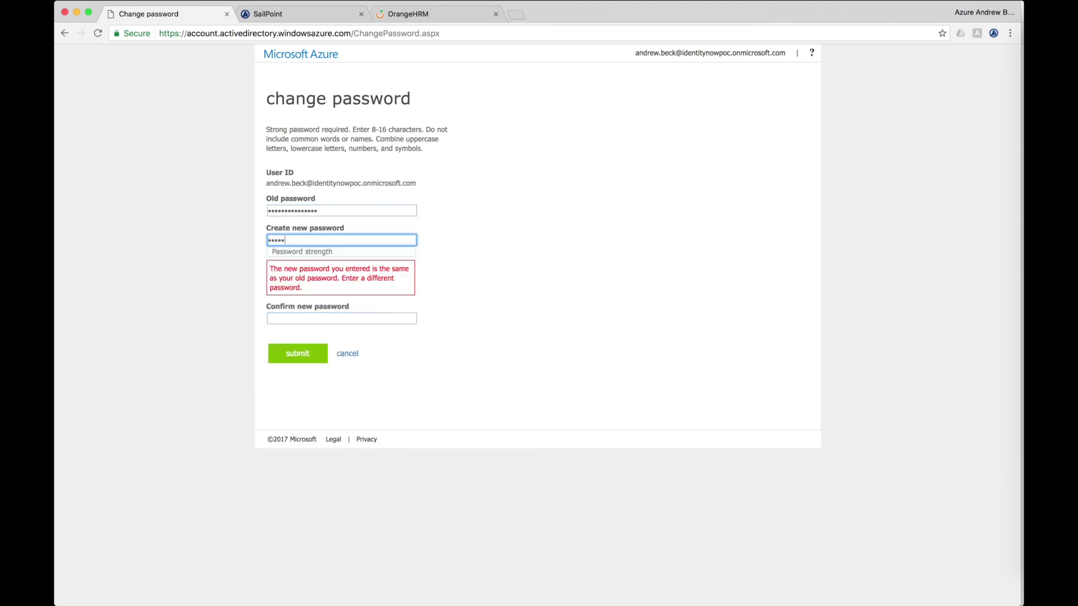
pyautogui.click(312, 319)
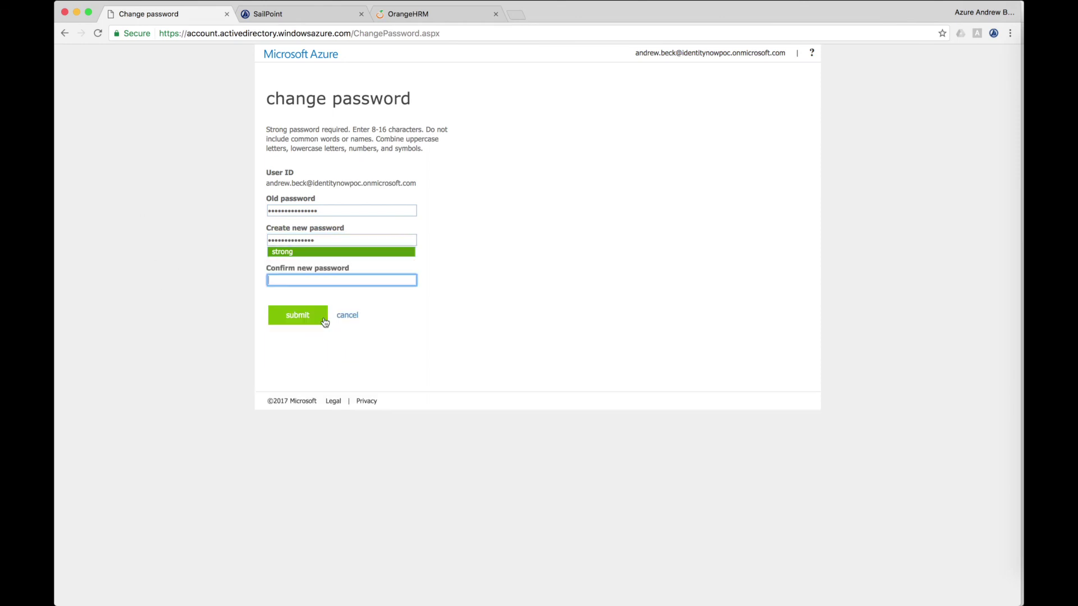
pyautogui.write('**************')
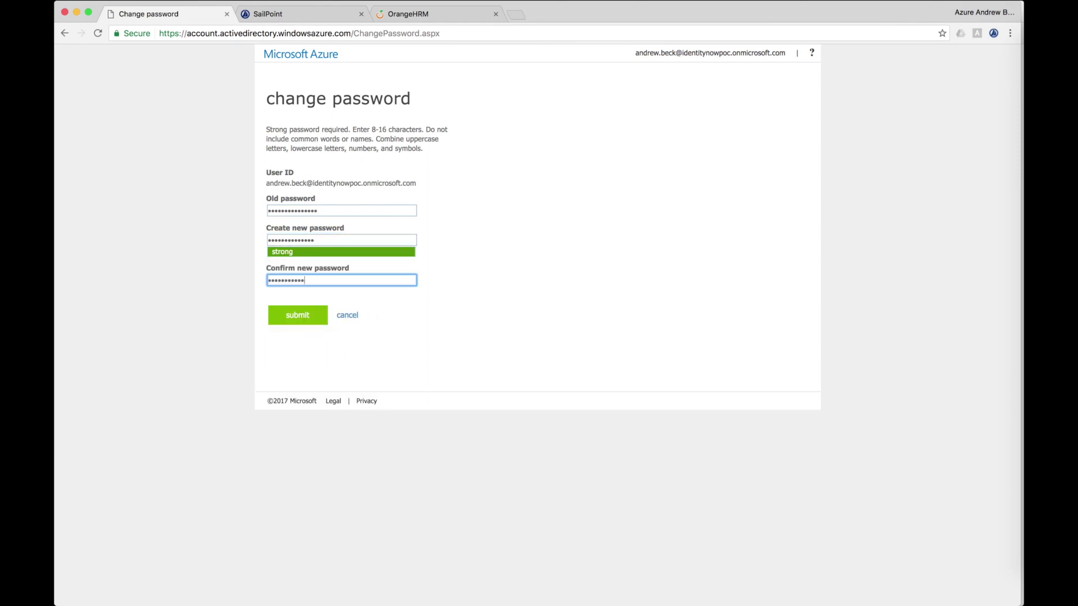